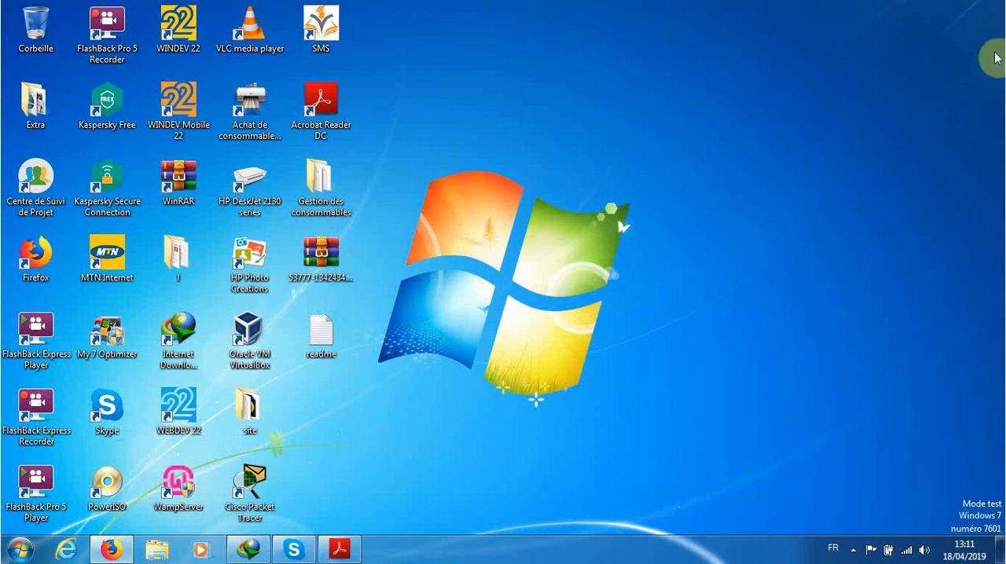
Step: Launch DB-Main 11.0.1 and dismiss its welcome window
click(11, 559)
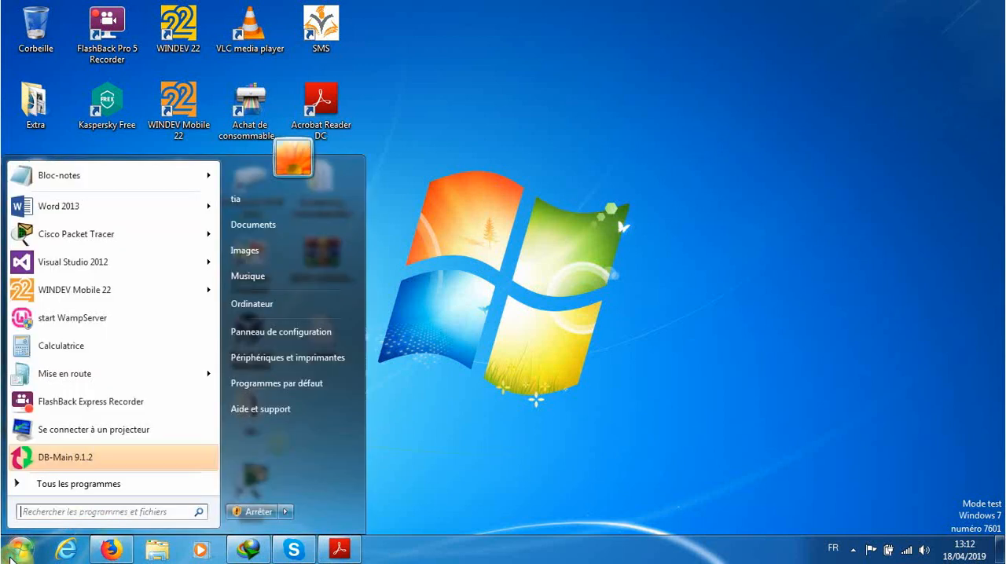
click(67, 485)
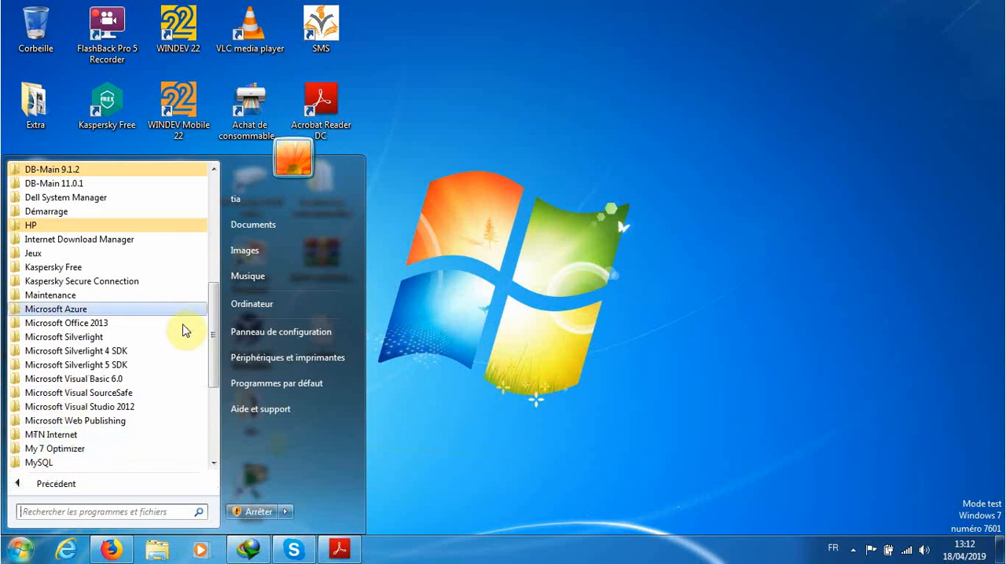
click(78, 186)
click(79, 194)
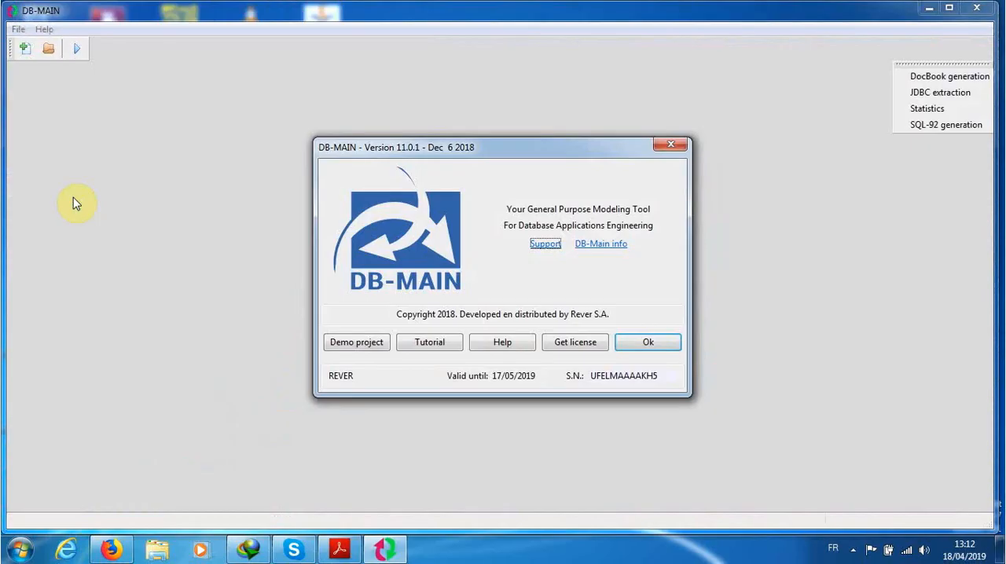
click(647, 340)
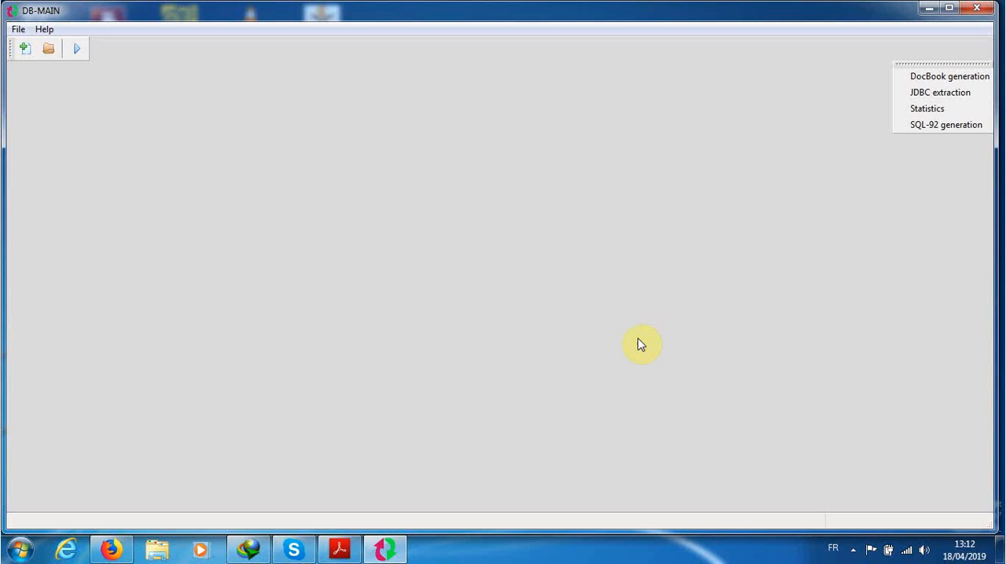
Step: Create a new project named "gestion client" with the short name "gc"
click(25, 49)
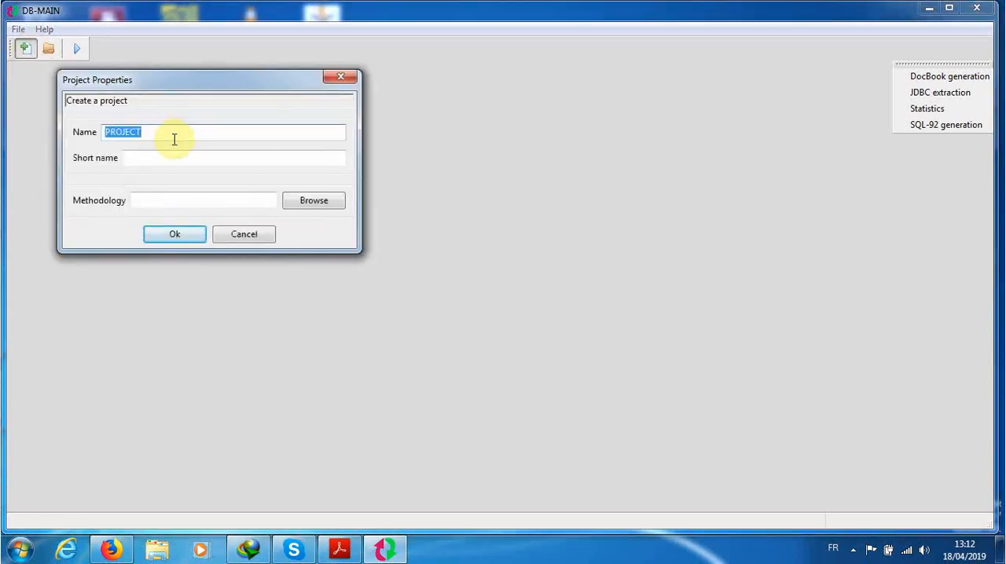
text(gestion client)
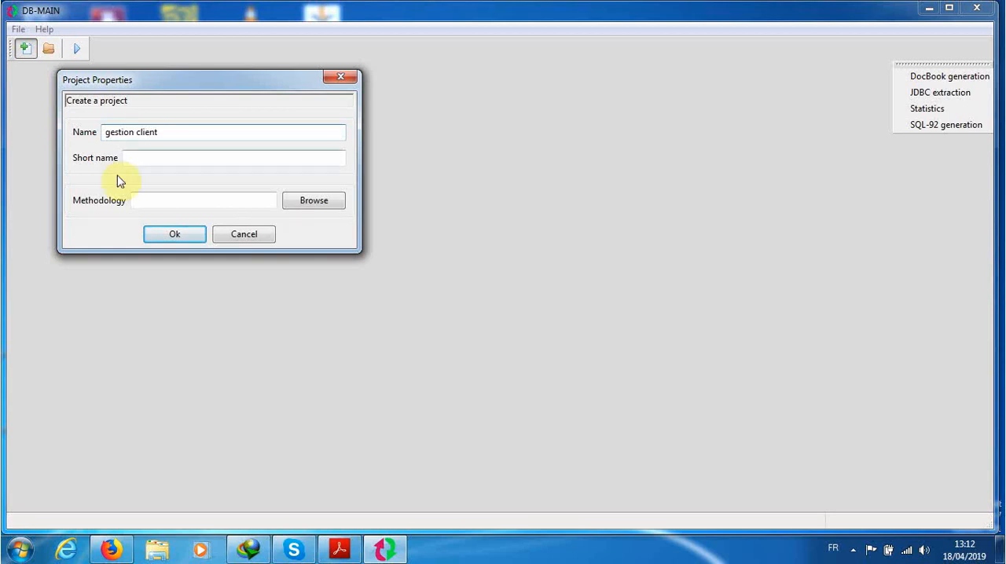
click(142, 158)
text(db)
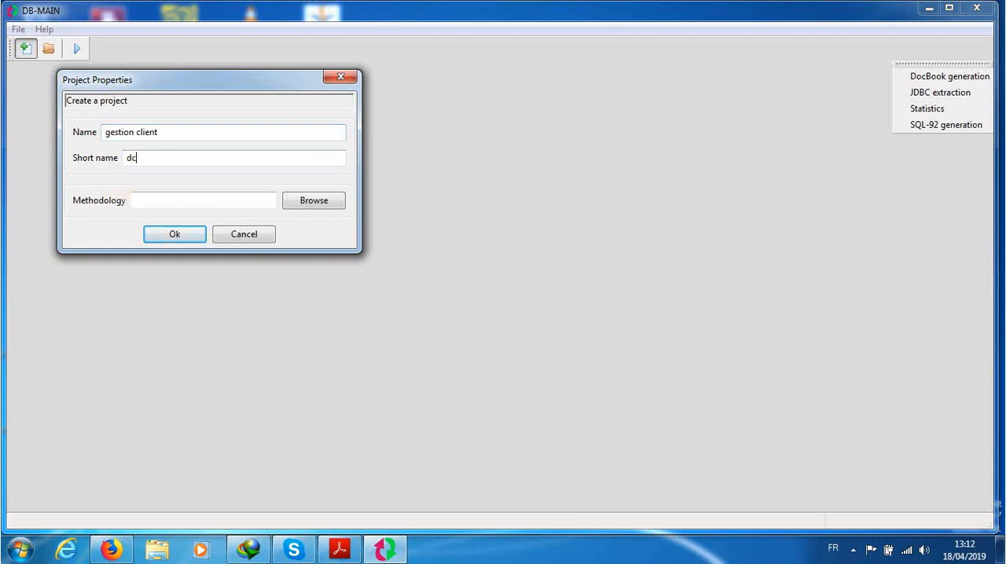
key(BackSpace)
key(BackSpace)
text(gc)
click(170, 236)
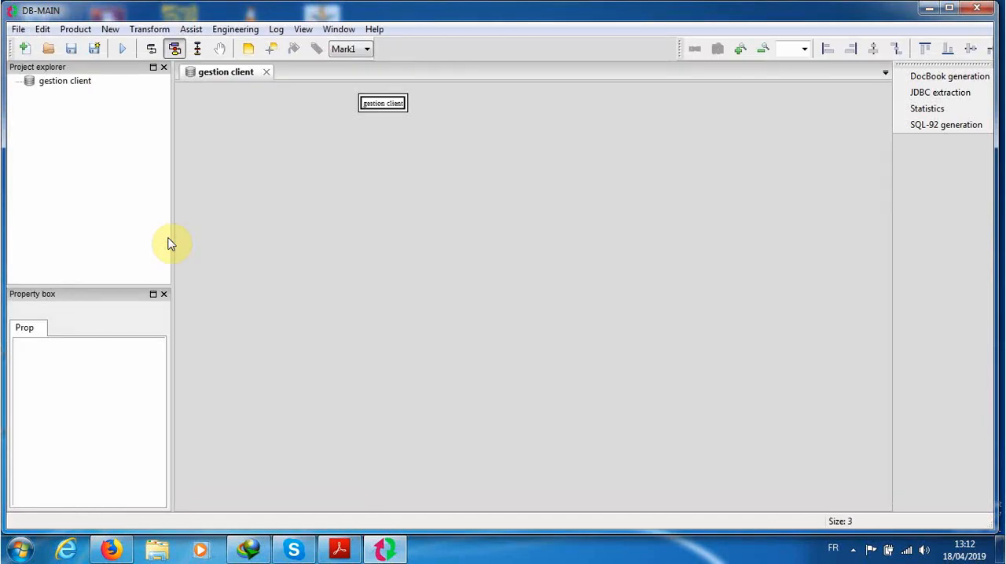
Step: Create a new Entity/Relationship schema named "MCD CLIEN" in the gestion client project
click(743, 49)
click(743, 49)
click(744, 48)
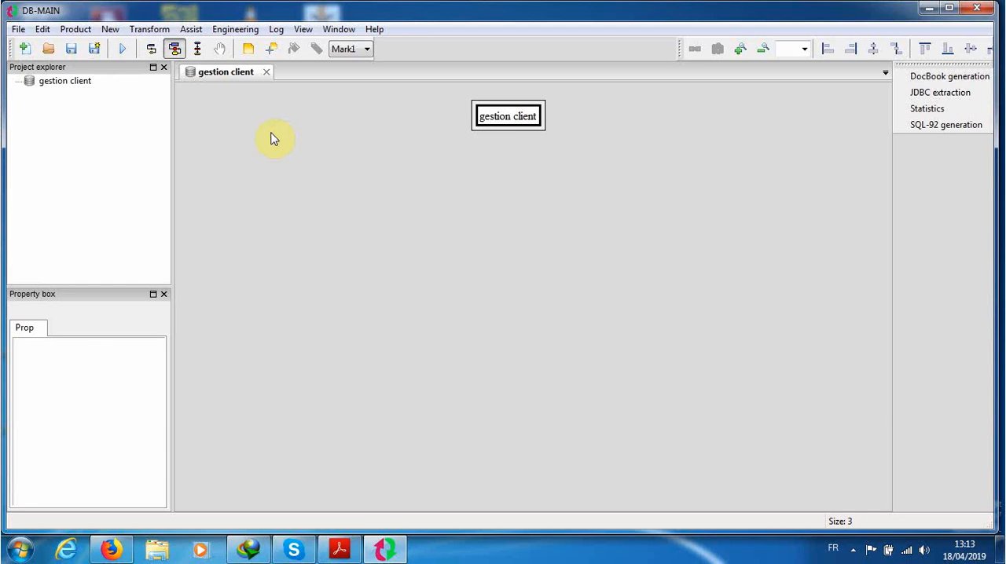
click(112, 31)
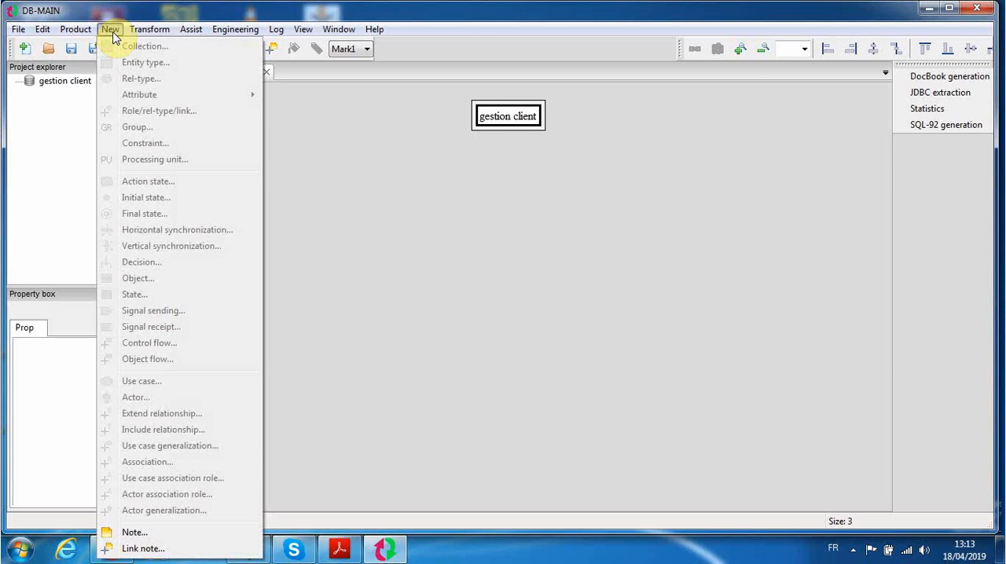
mouse_move(77, 32)
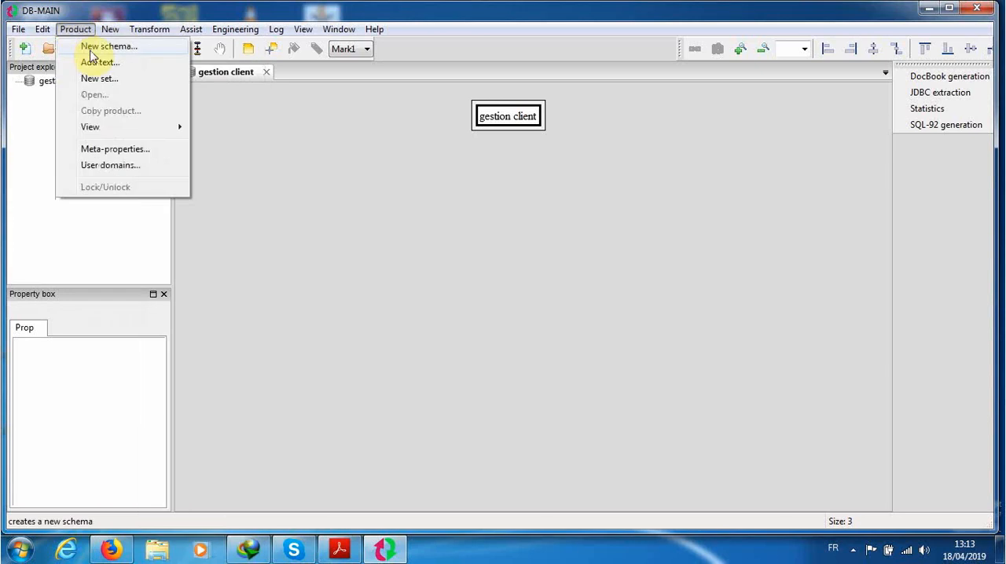
click(91, 45)
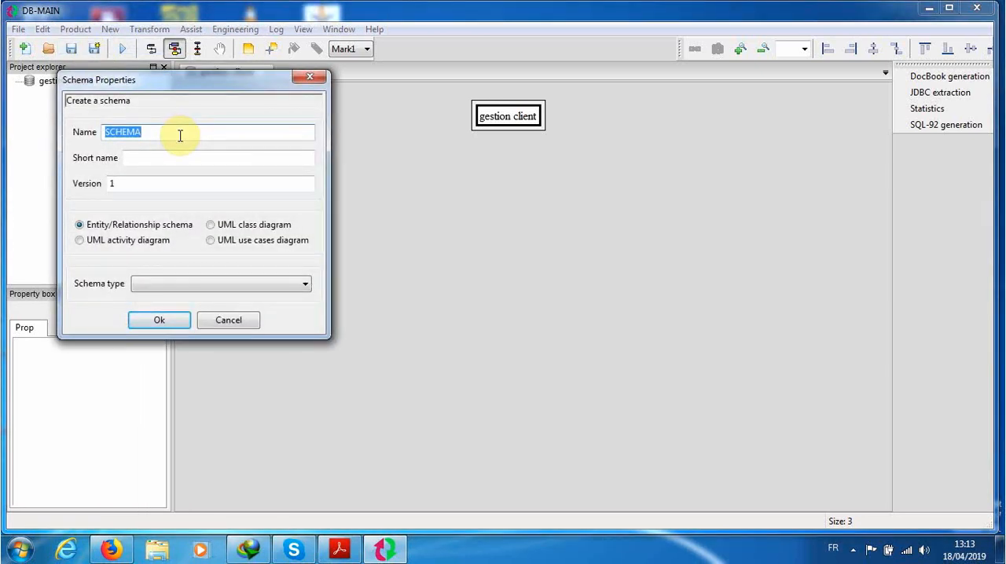
text(MCD CLIEN)
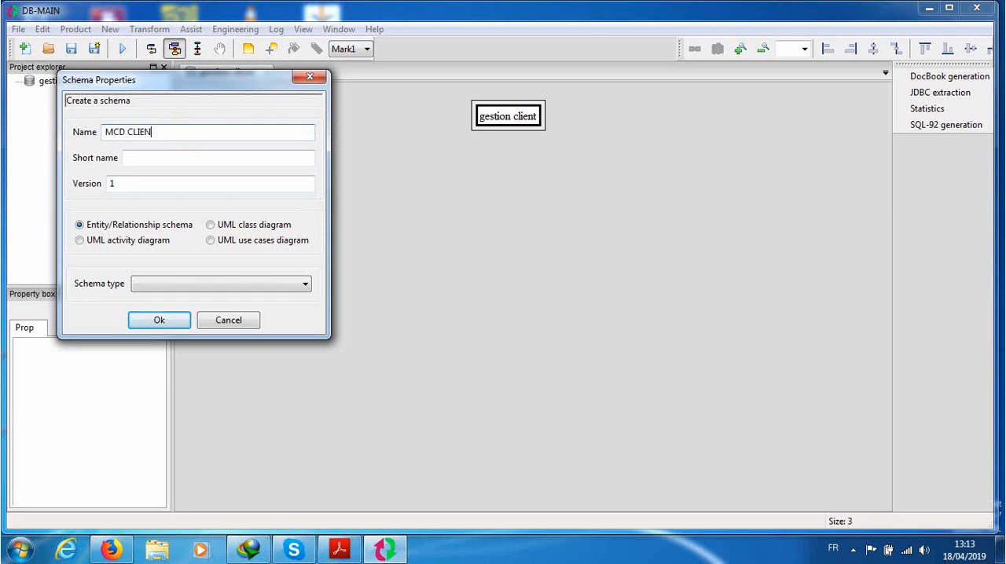
click(167, 318)
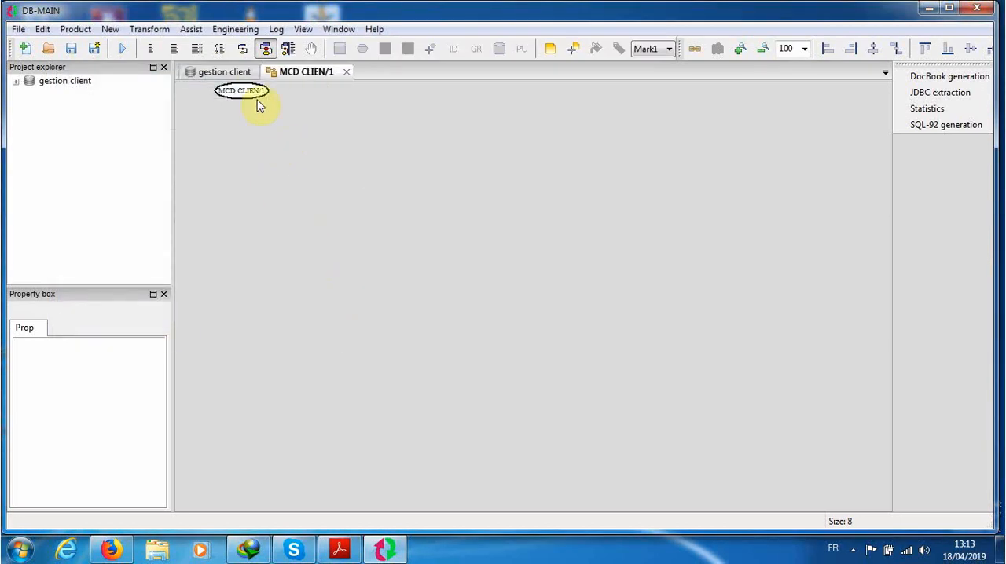
Step: Examine how the new schema appears in the gestion client project view and in its own MCD CLIEN/1 view
click(222, 72)
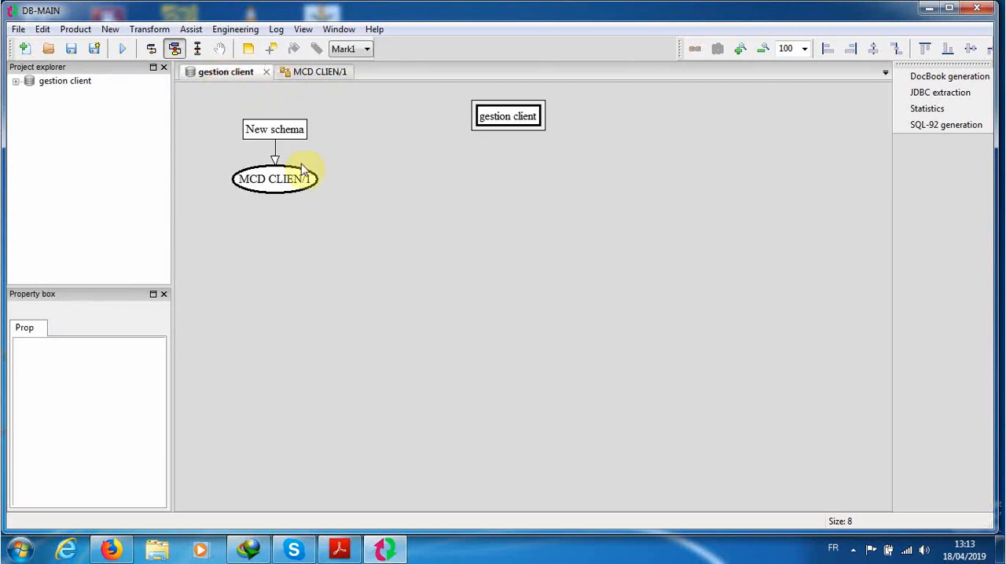
click(300, 71)
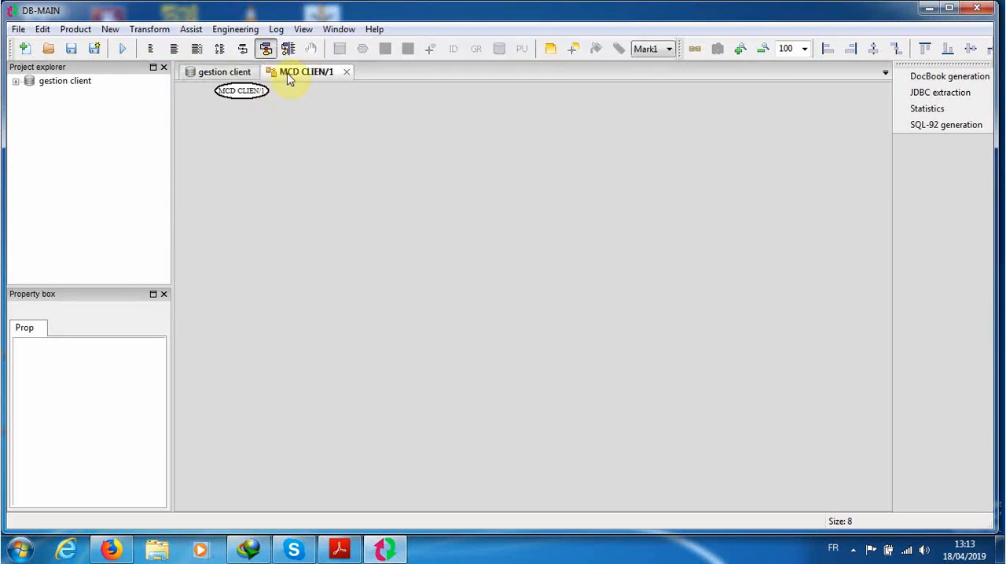
click(226, 72)
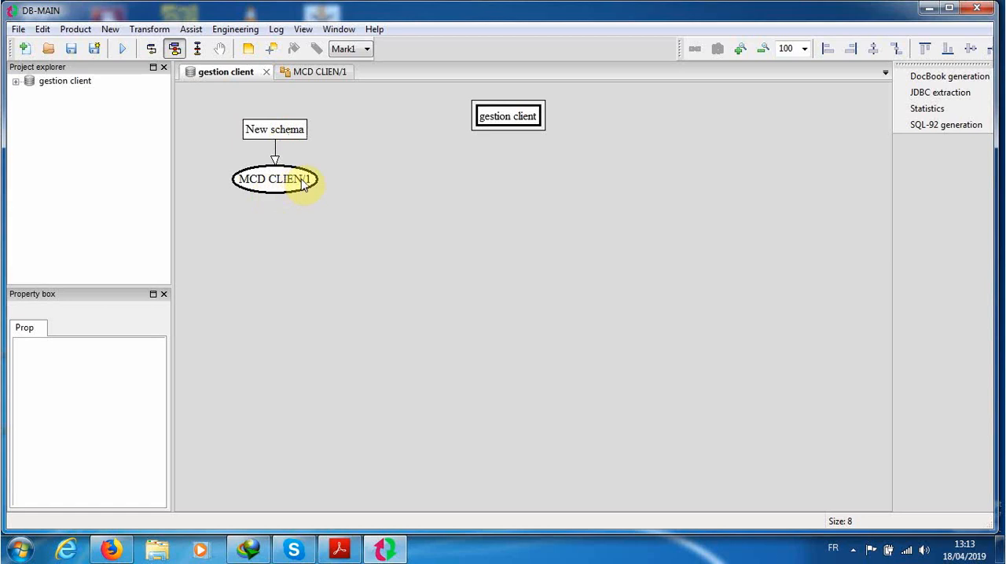
click(307, 73)
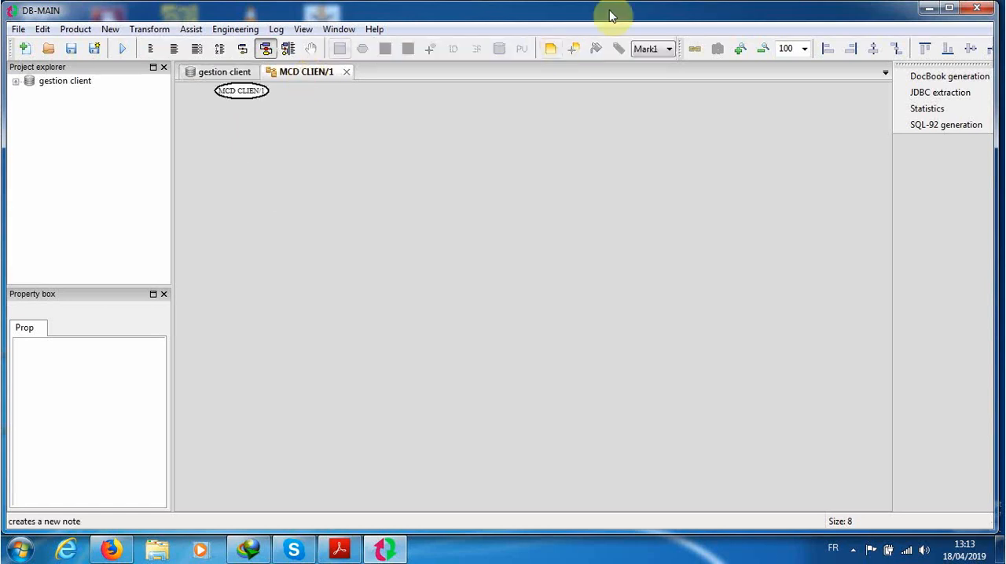
click(740, 49)
click(739, 49)
click(739, 48)
click(739, 48)
click(740, 49)
click(740, 48)
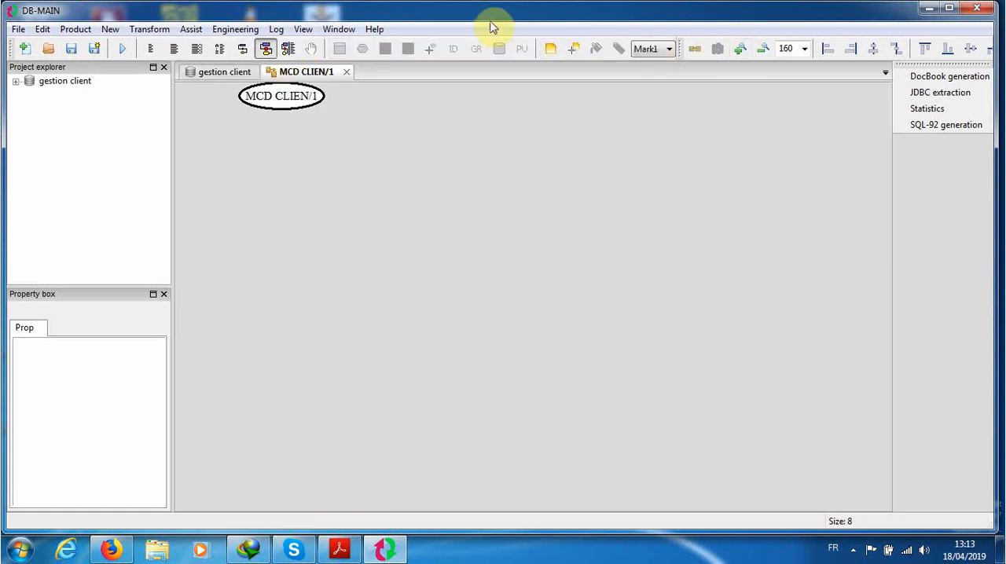
click(203, 75)
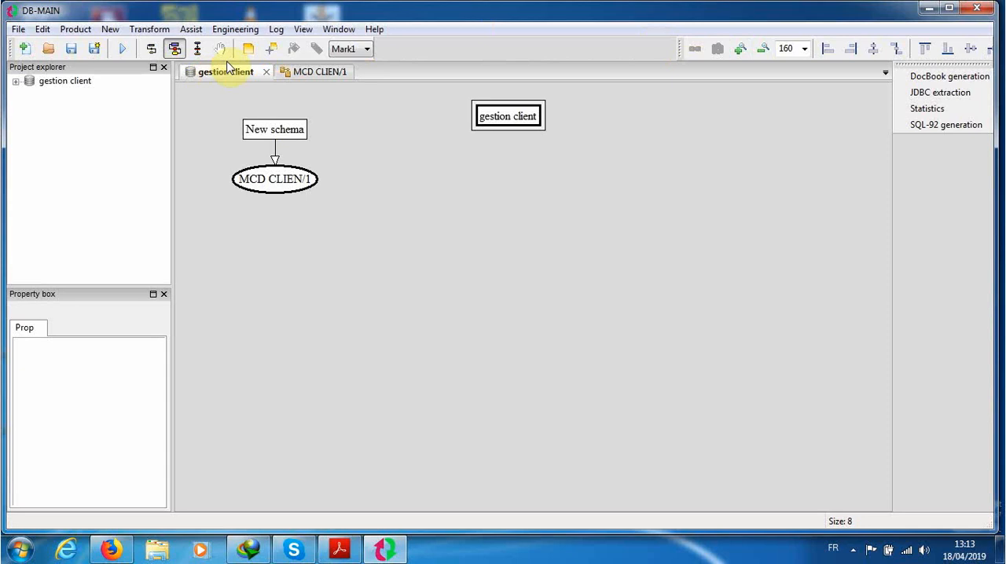
click(297, 77)
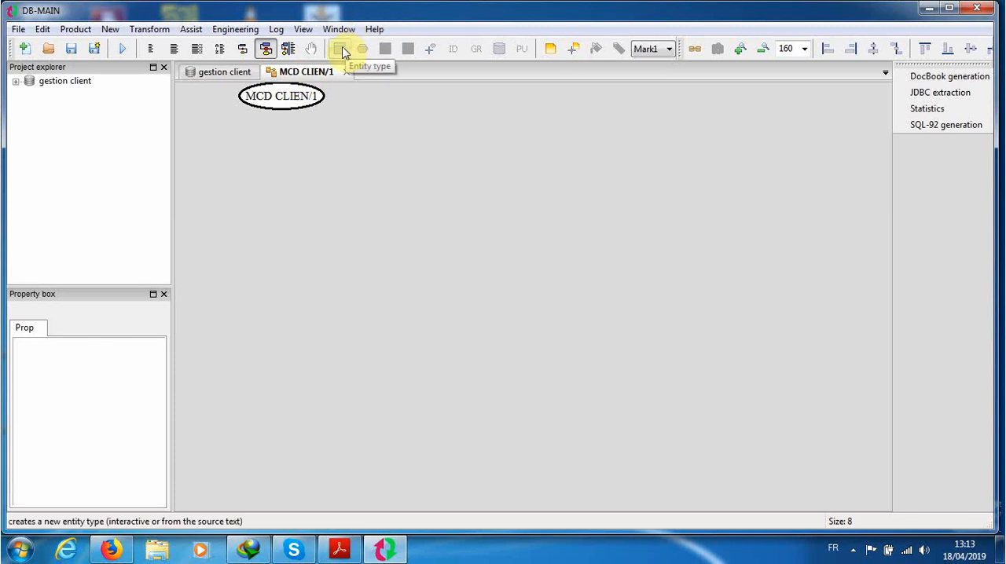
Step: Add an entity type below the schema title and name it CLEINT
click(342, 53)
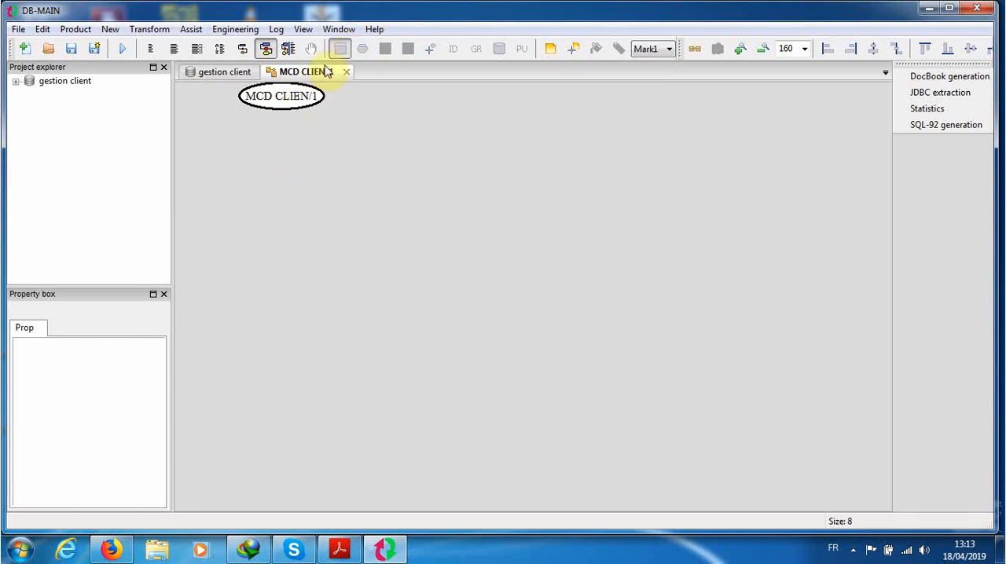
click(254, 186)
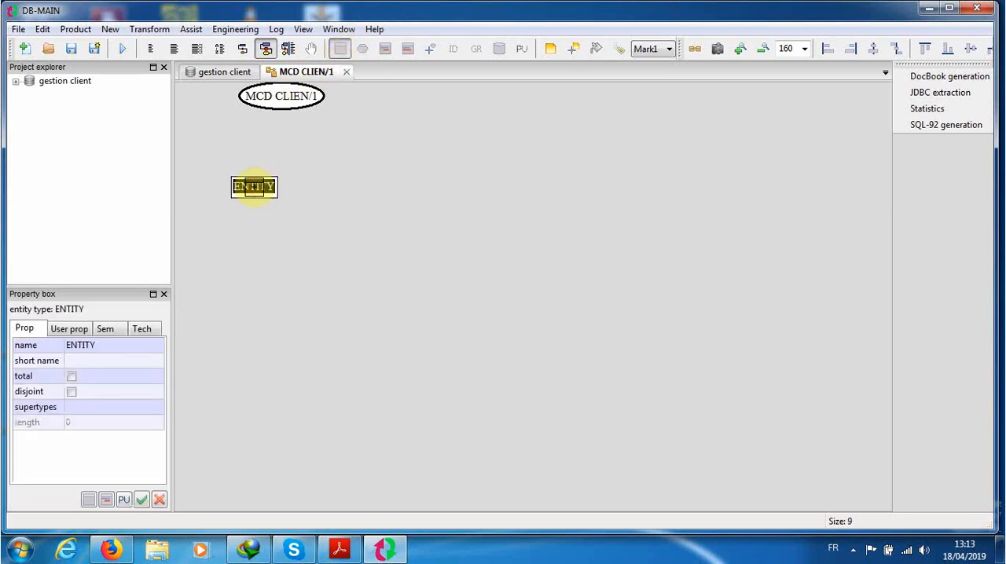
click(86, 345)
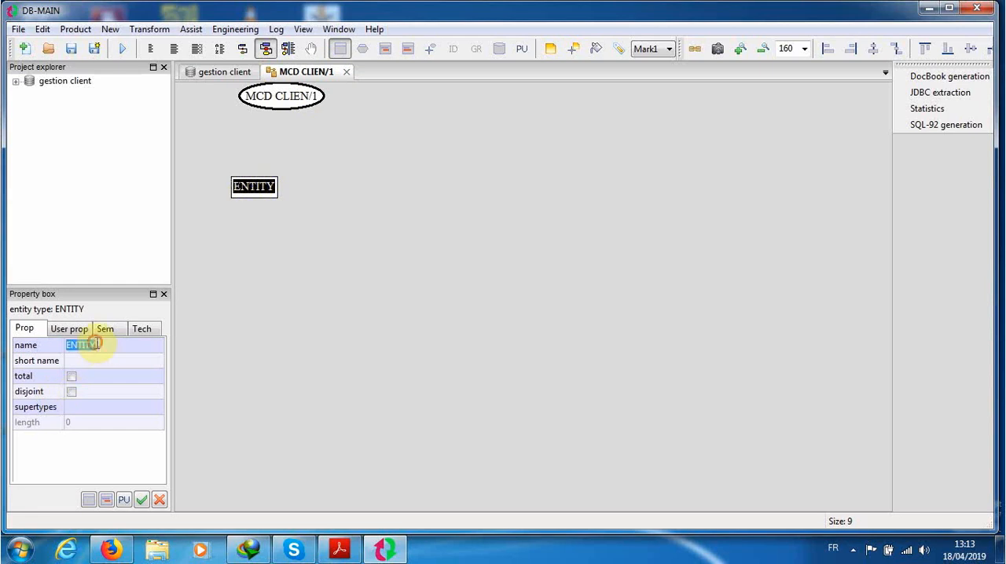
text(CLEINT)
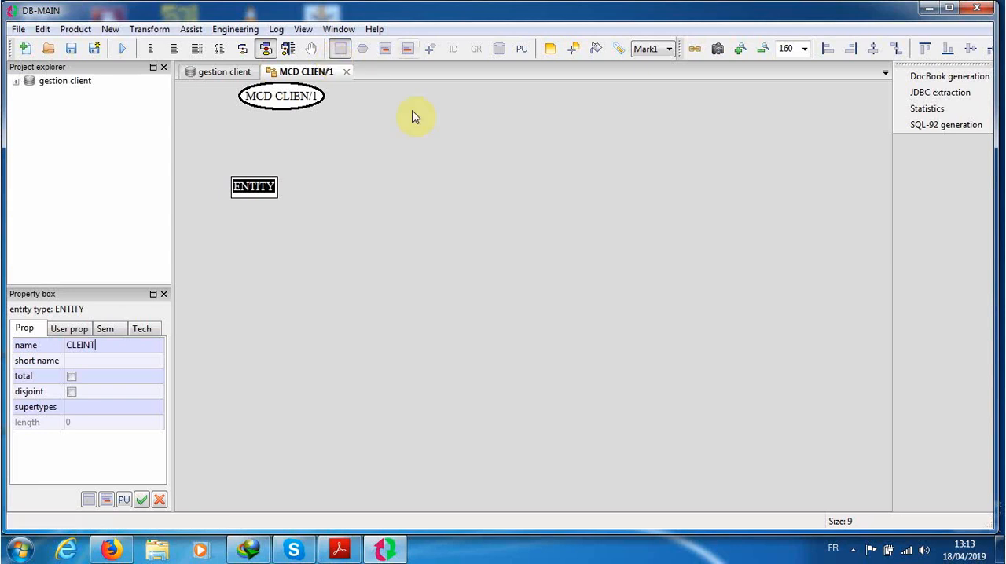
click(348, 250)
click(263, 198)
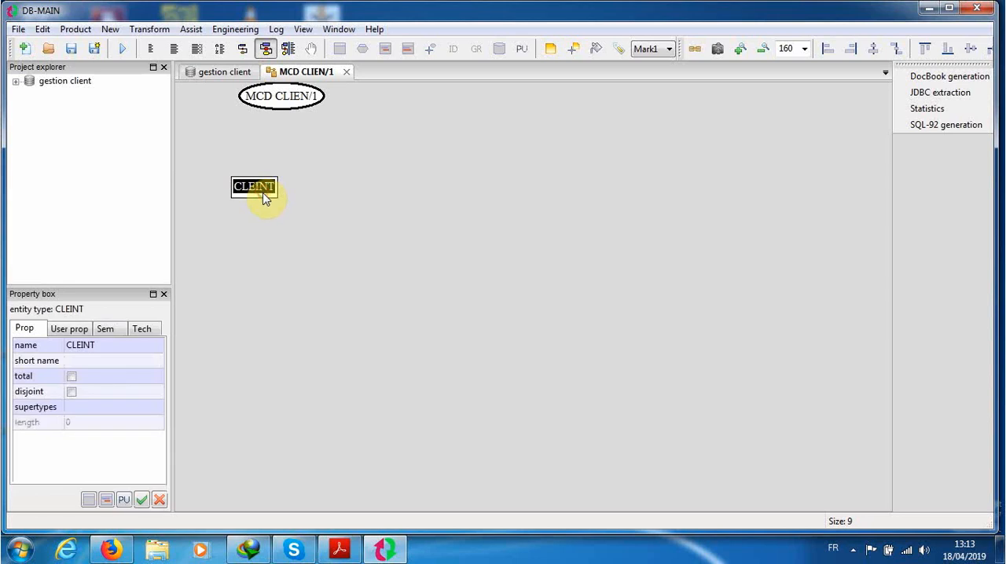
click(275, 233)
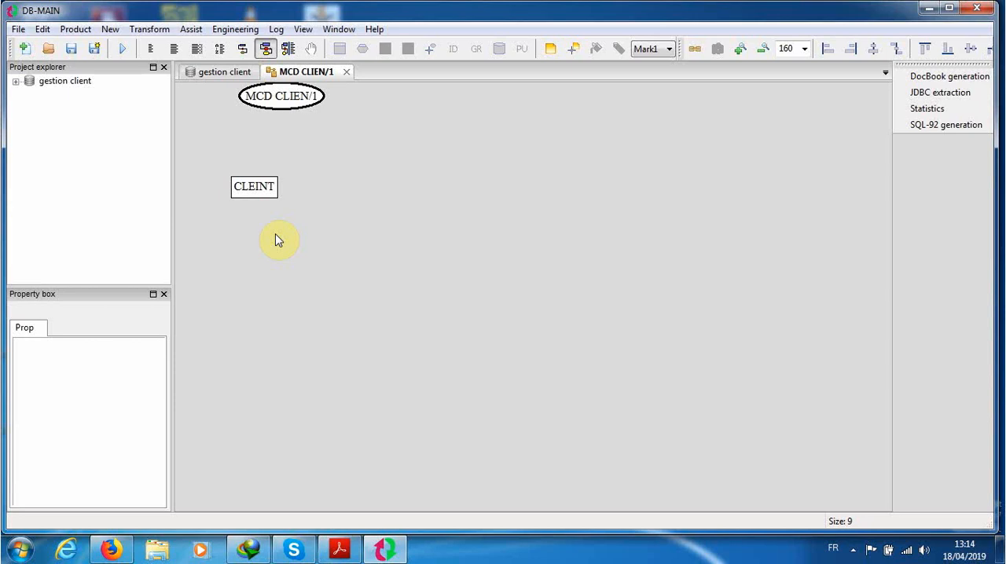
Step: Rename the CLEINT entity type as CATEGORIE
click(263, 187)
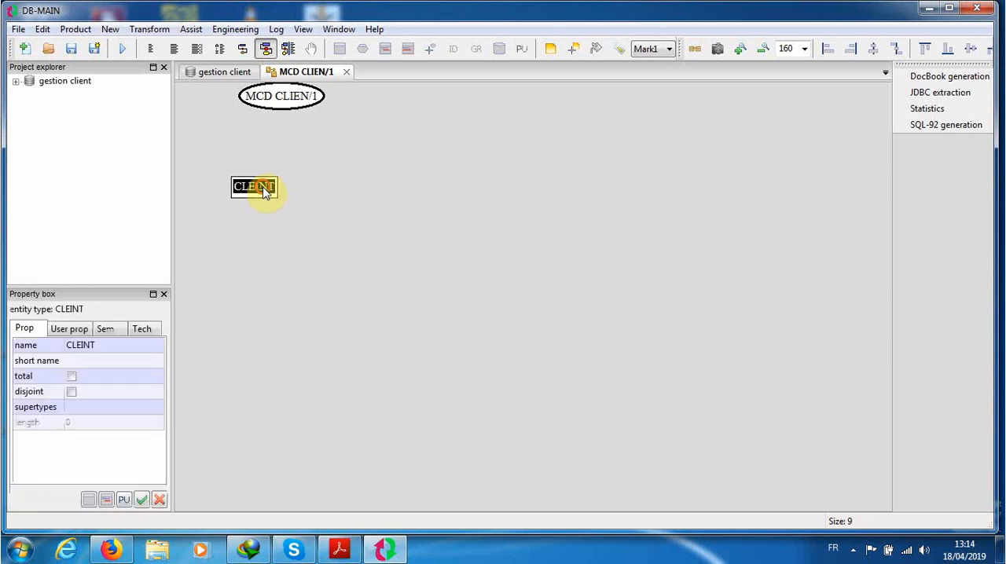
click(124, 343)
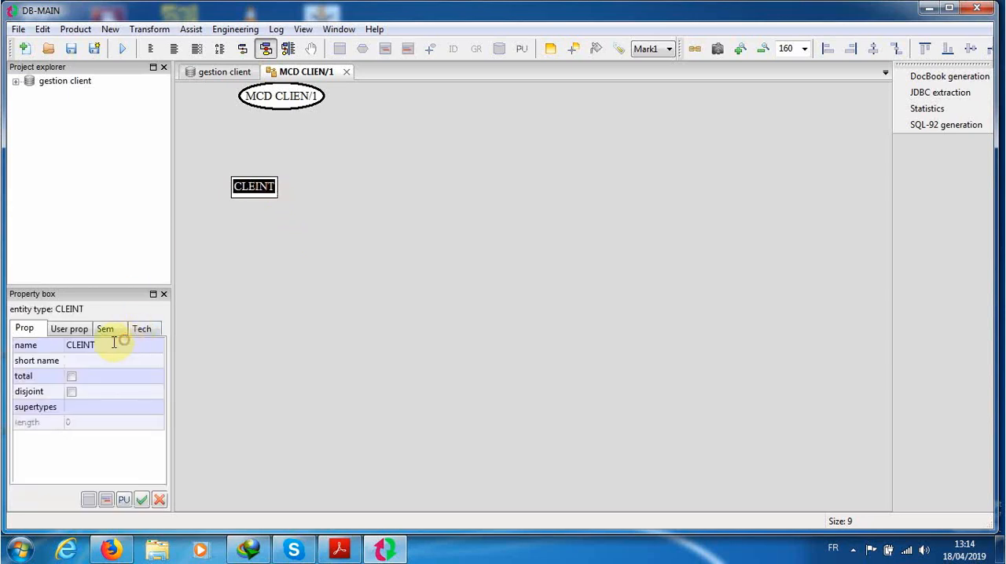
double_click(117, 344)
text(CATEGORIE)
key(Tab)
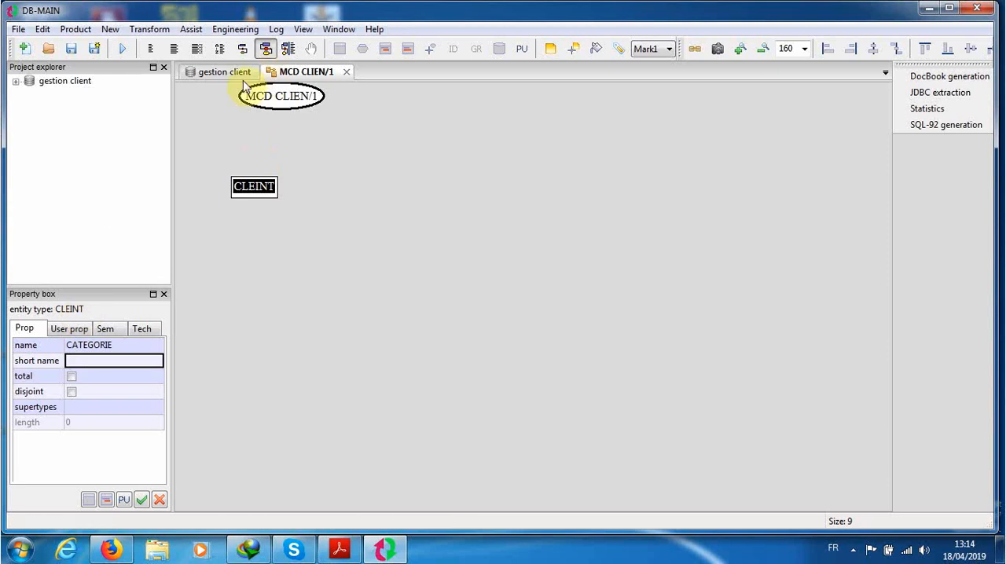
click(274, 73)
click(351, 181)
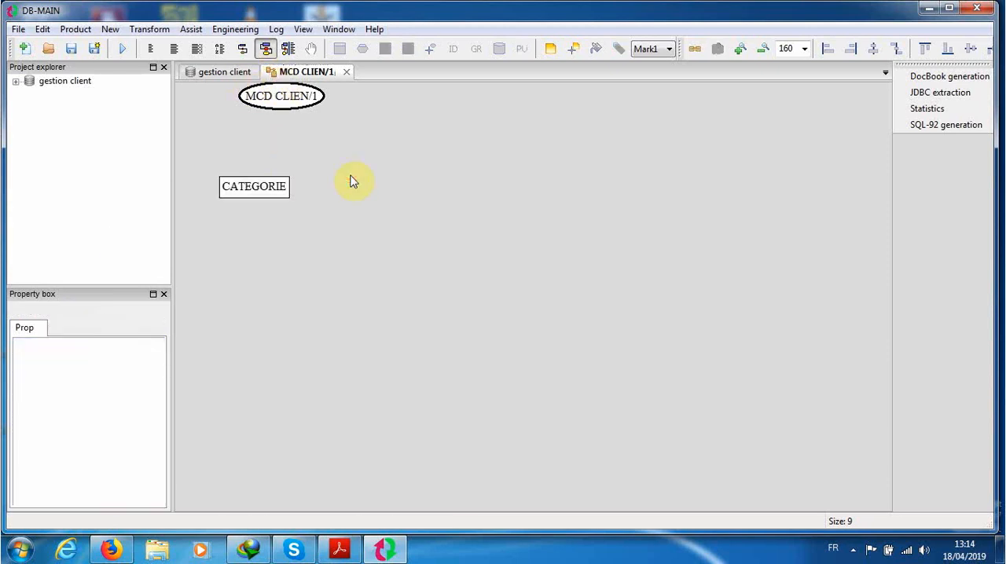
Step: Add two new attributes to the CATEGORIE entity type
click(267, 196)
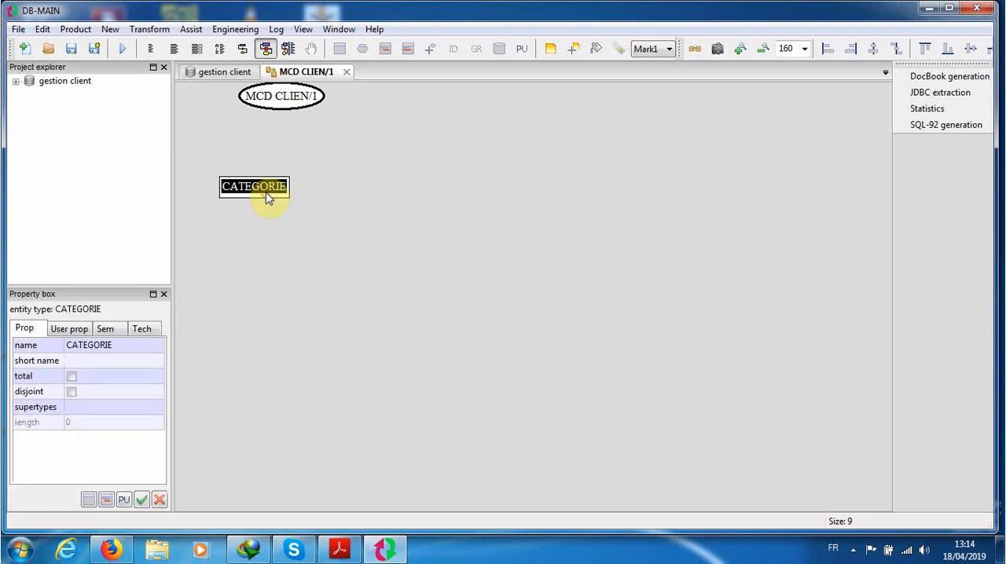
click(384, 51)
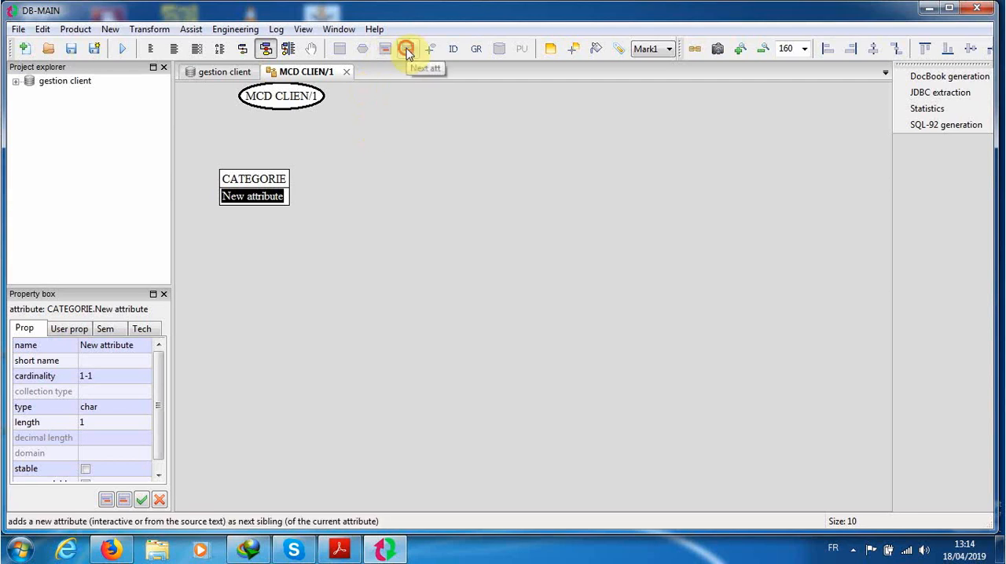
click(407, 49)
Step: Rename the two new attributes of the CATEGORIE entity type as code and lib
click(246, 189)
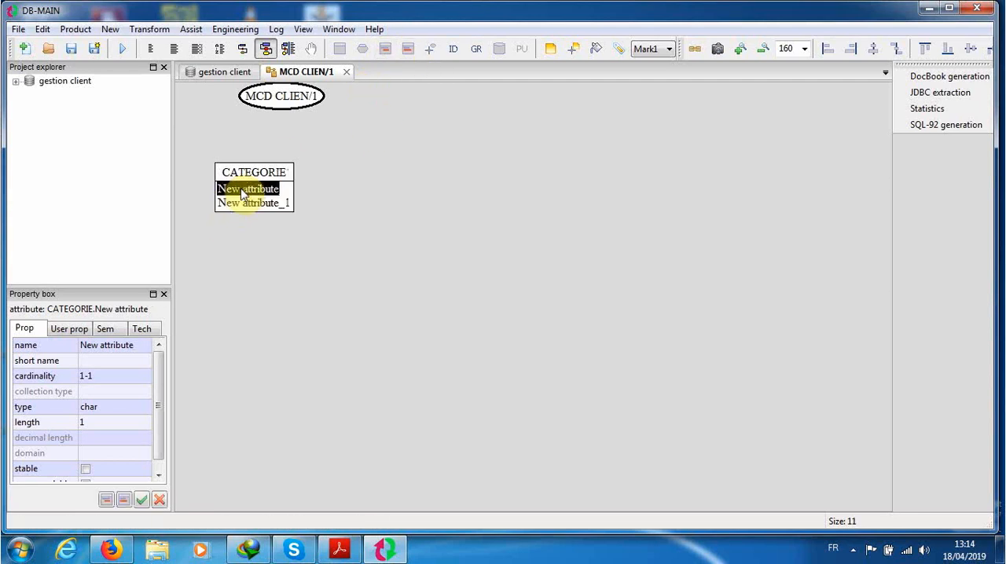
click(116, 349)
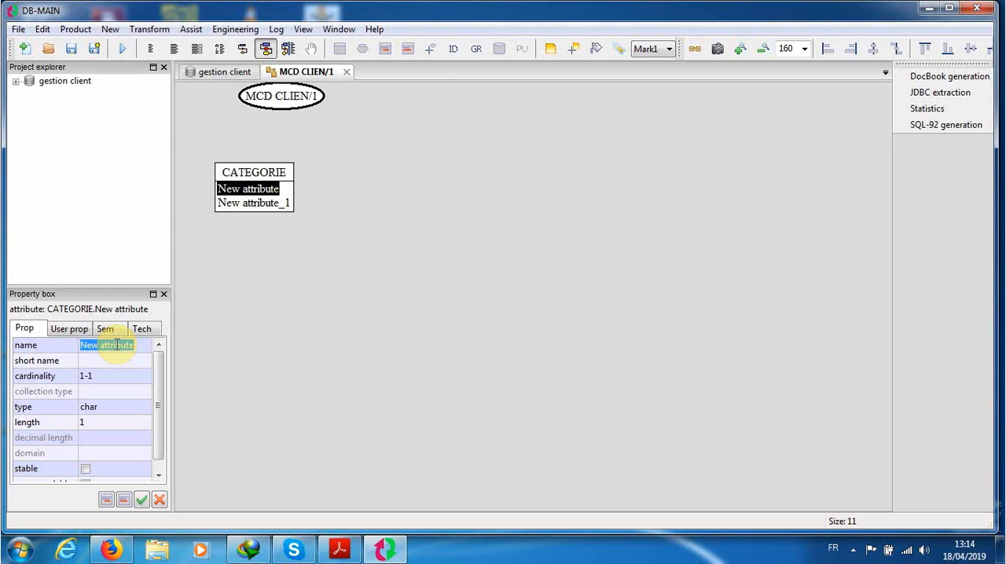
text(code)
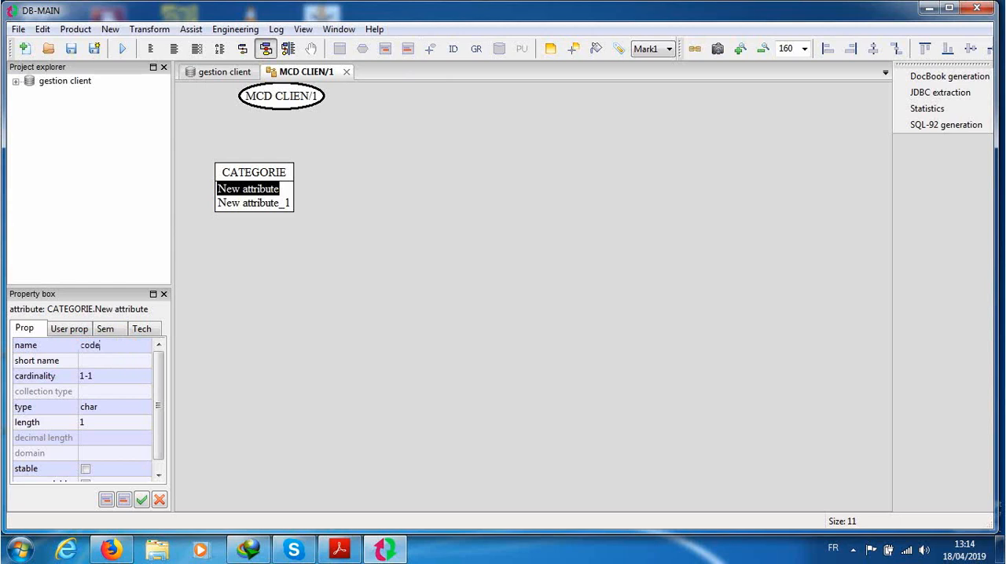
click(236, 203)
click(122, 345)
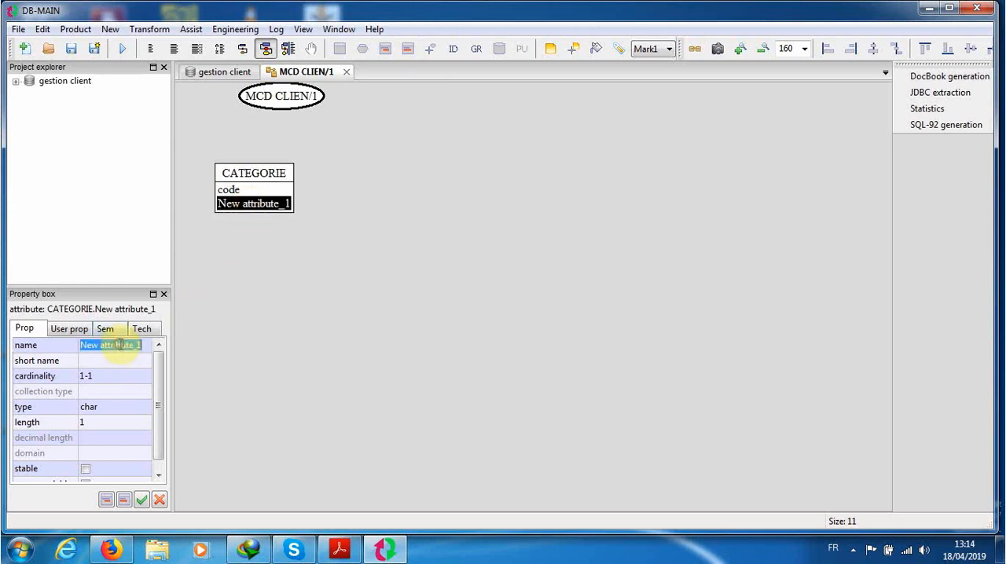
text(lib)
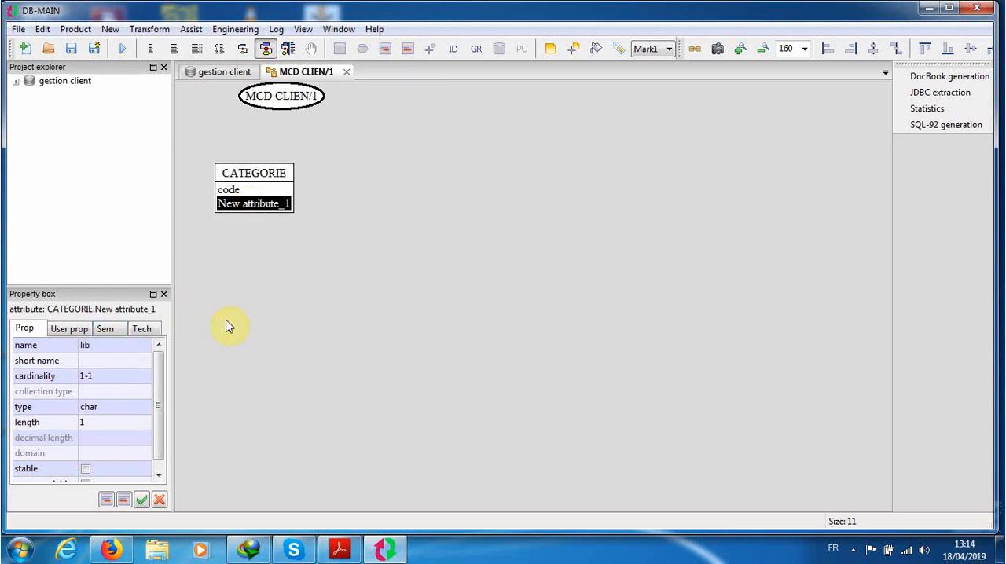
click(231, 271)
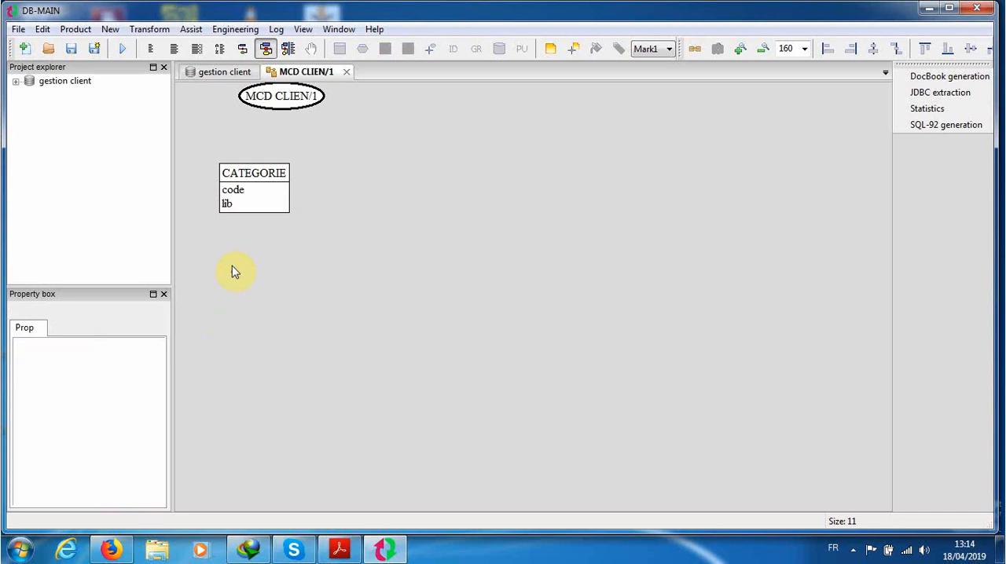
Step: Make the code attribute the primary identifier of the CATEGORIE entity type
click(234, 193)
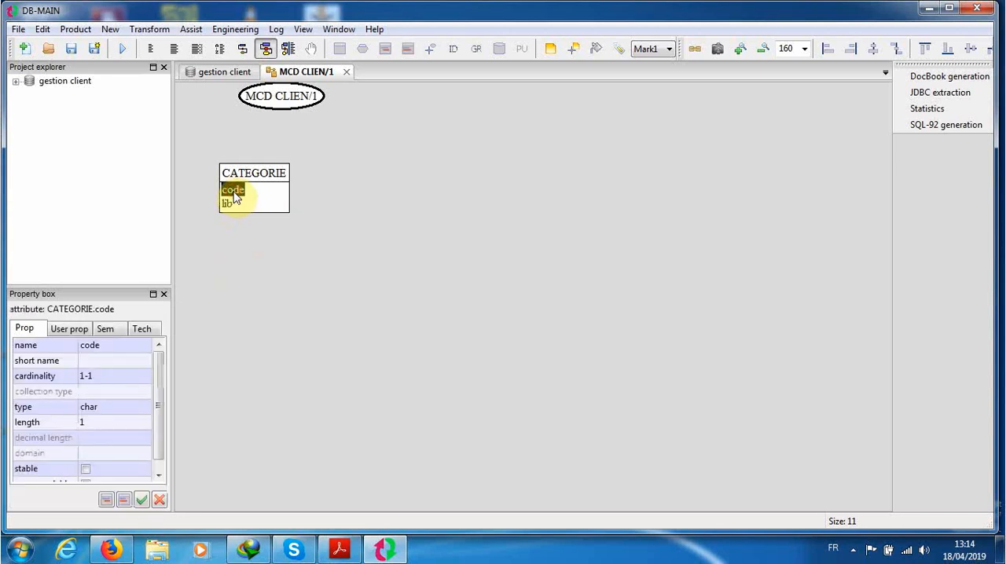
click(453, 49)
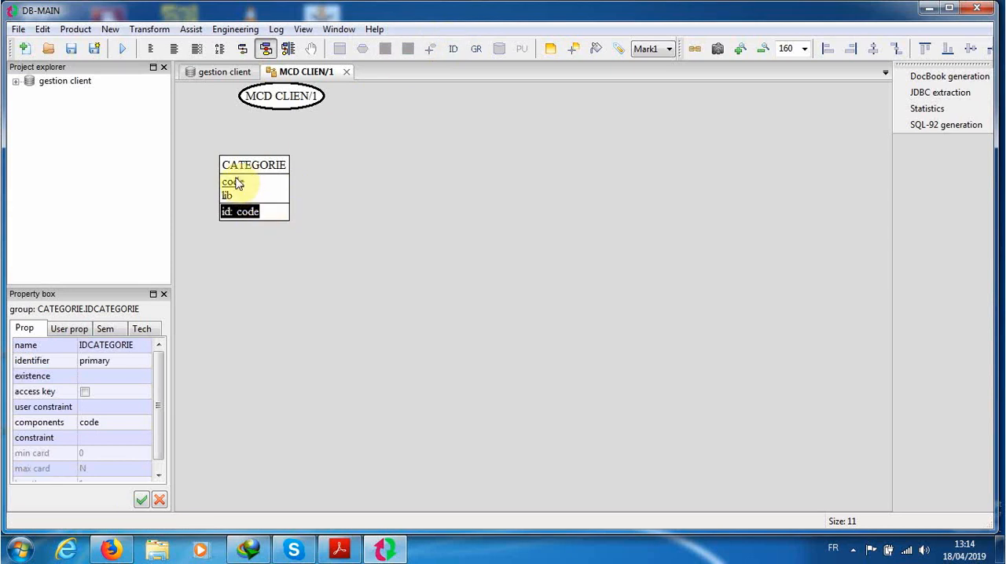
click(360, 189)
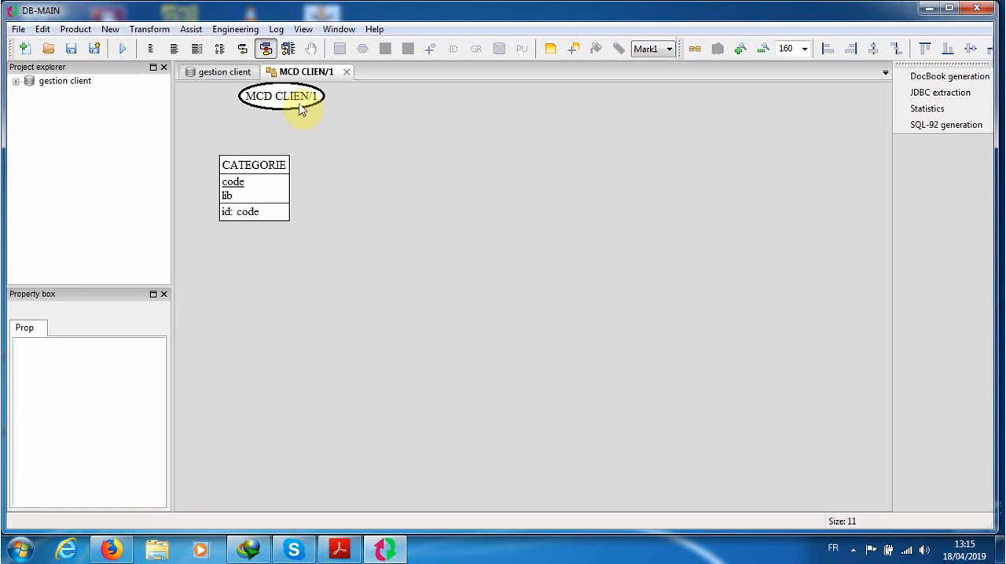
Step: Add a second entity type well to the right of CATEGORIE and name it CLIENT
click(340, 48)
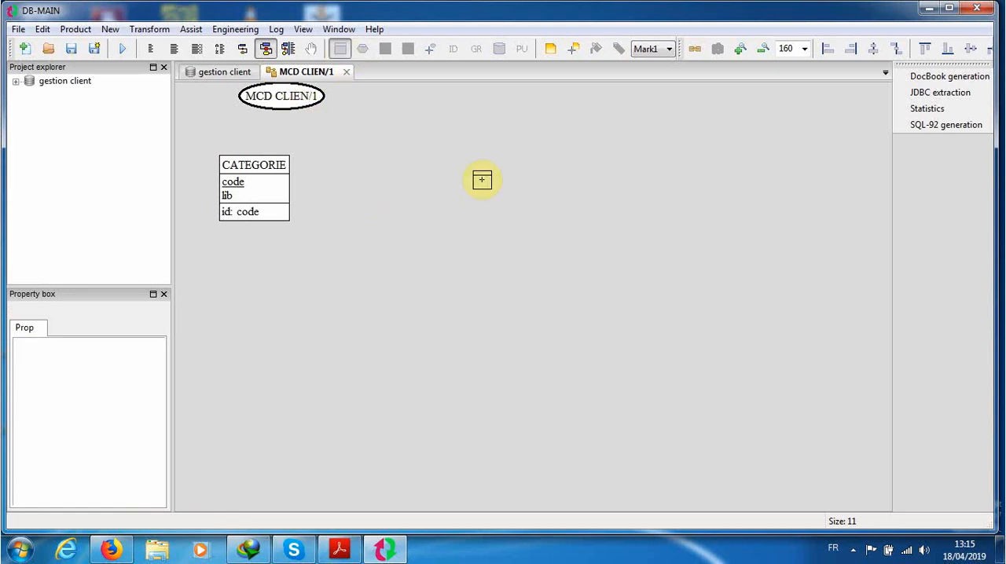
click(644, 187)
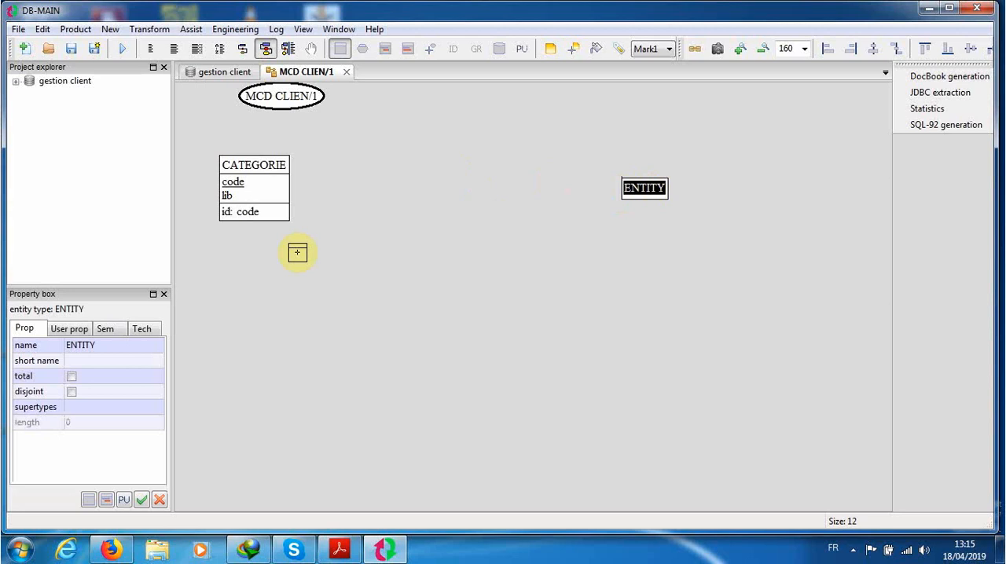
click(113, 346)
text(CLI)
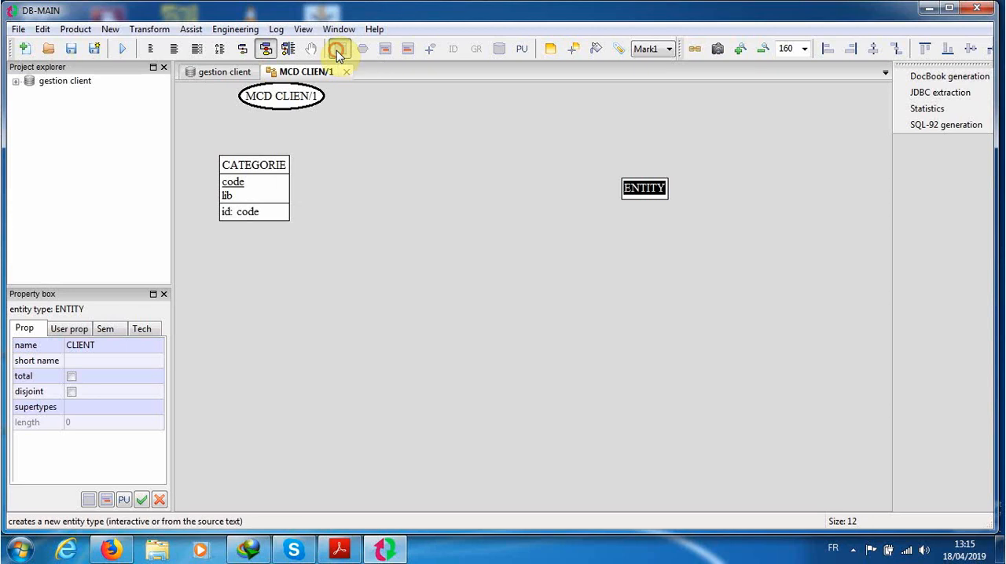
click(482, 206)
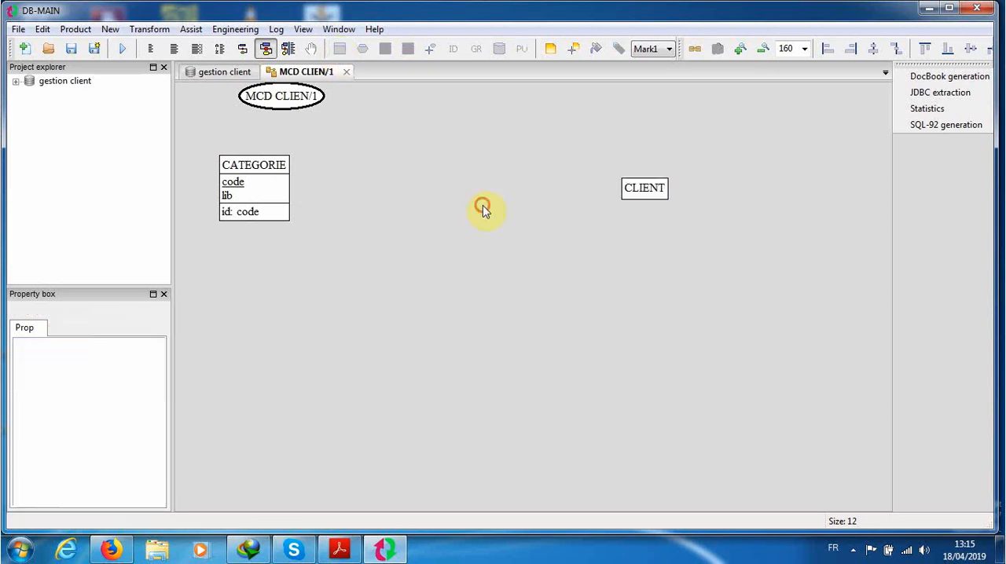
Step: Add three attributes named numcl, nom and prenom to the CLIENT entity type
click(667, 184)
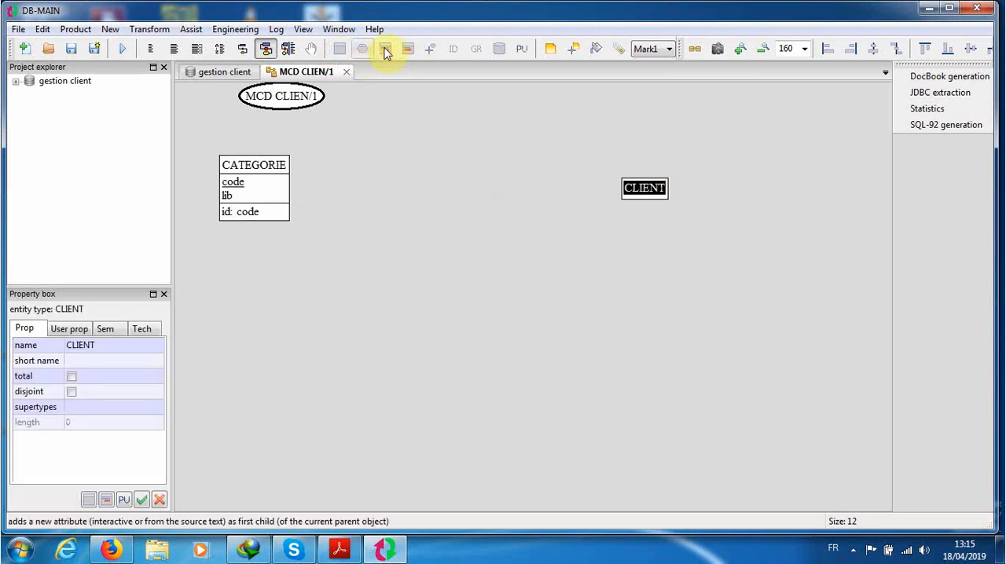
click(384, 50)
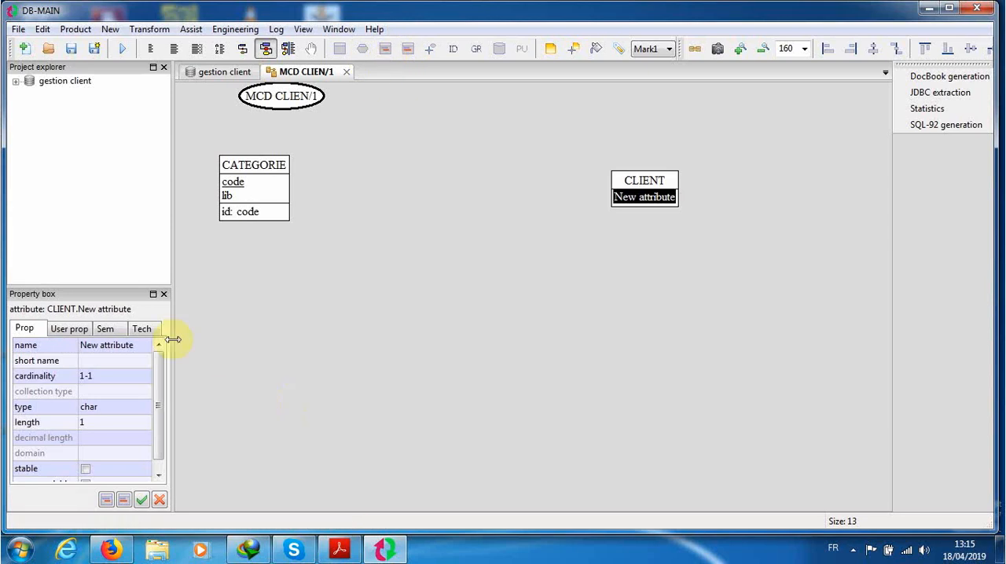
click(127, 346)
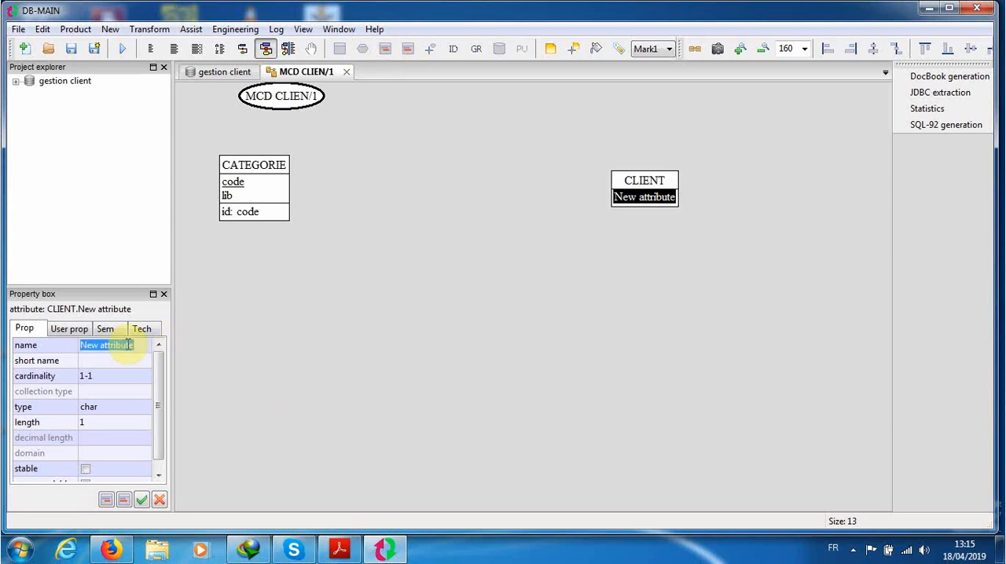
text(numcl)
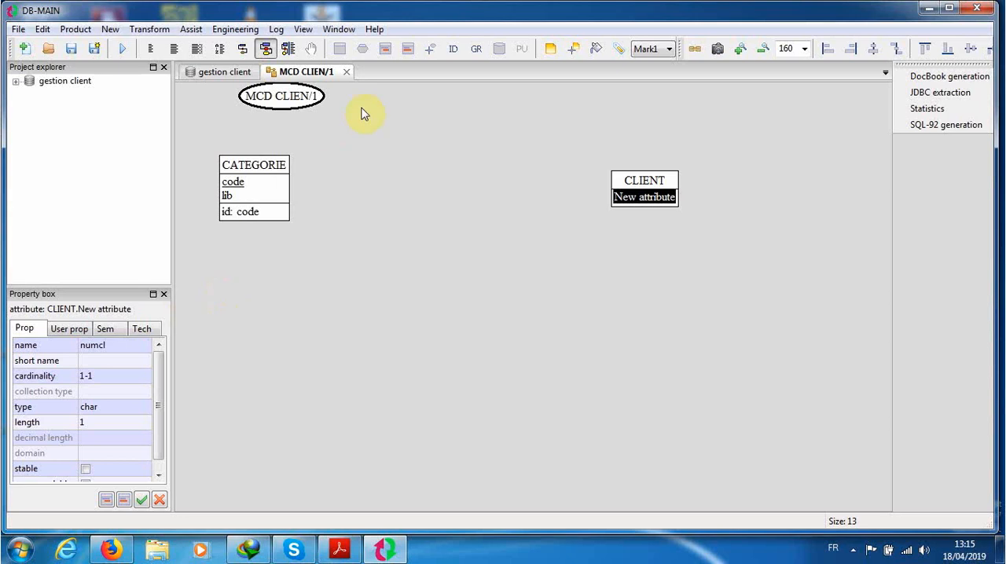
click(410, 50)
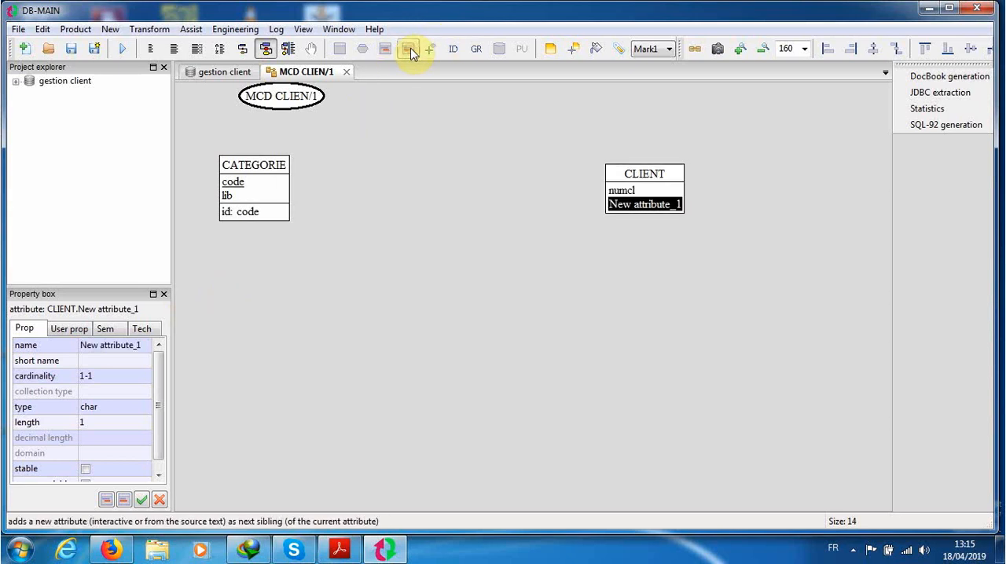
click(138, 348)
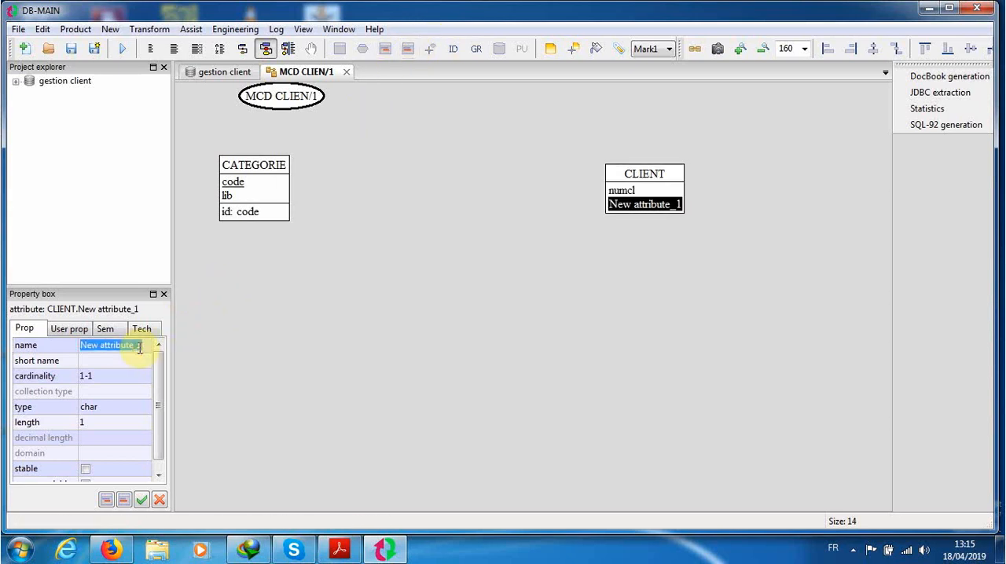
text(nom)
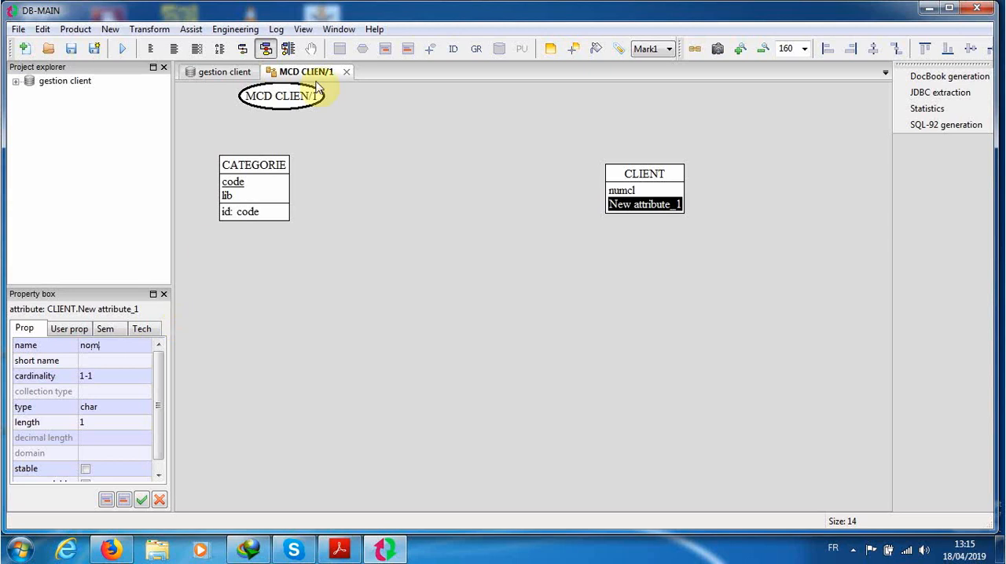
click(406, 51)
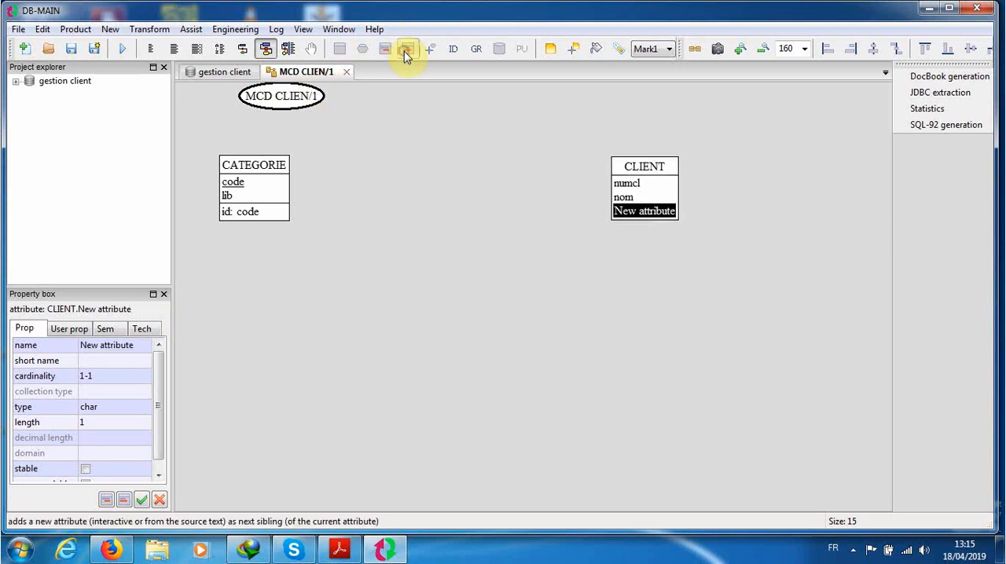
click(101, 346)
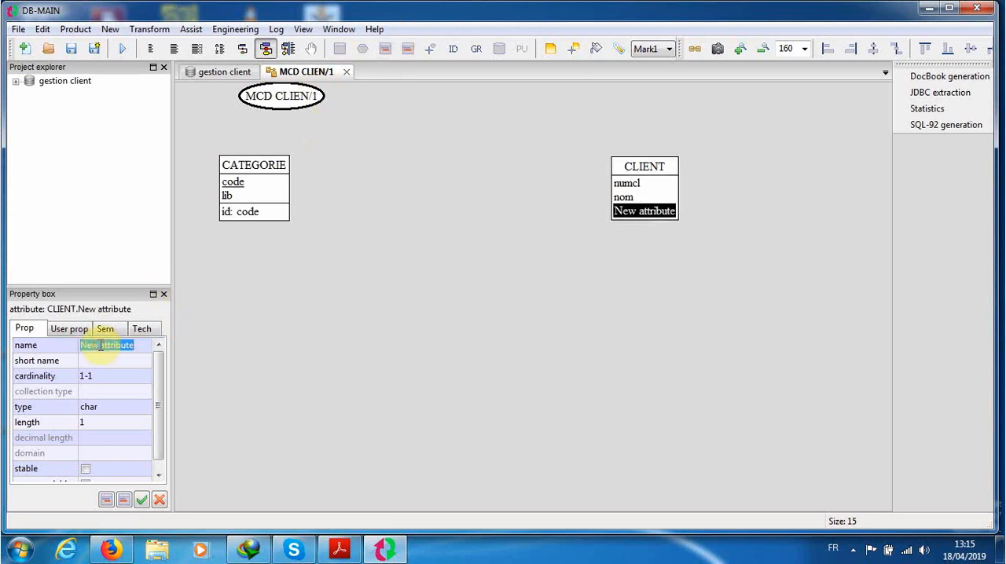
text(prenom)
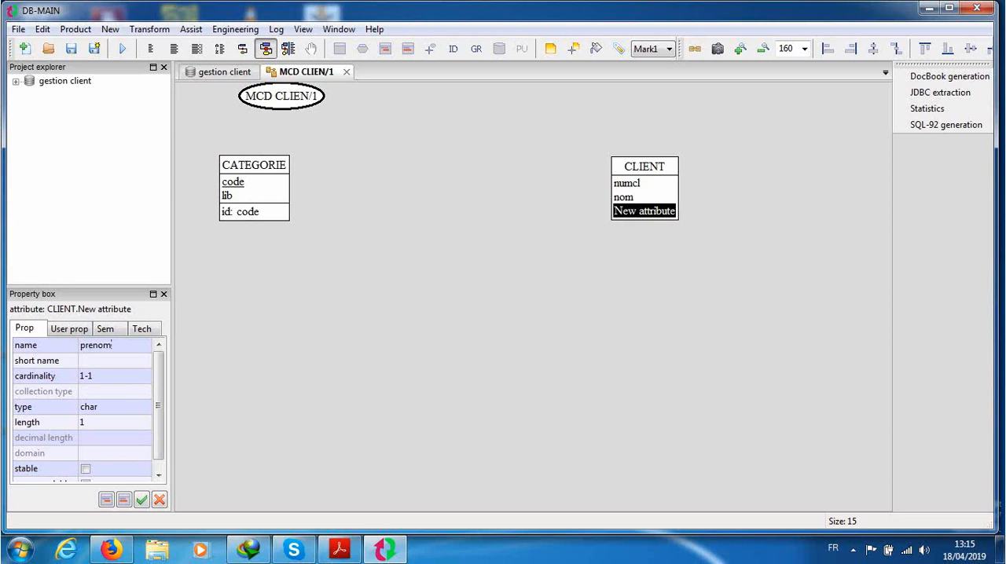
click(197, 454)
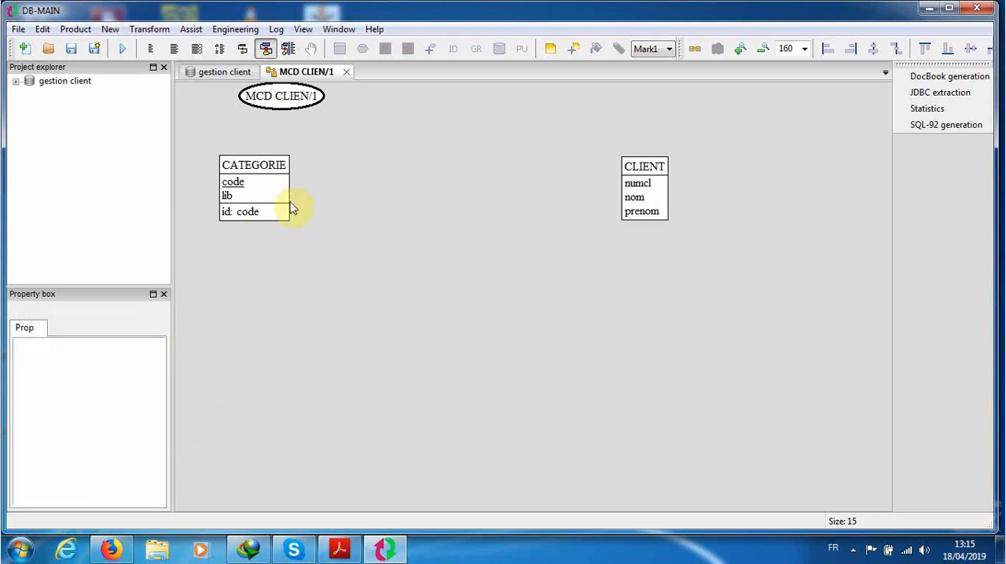
Step: Make the numcl attribute the primary identifier of the CLIENT entity type
click(662, 164)
click(637, 184)
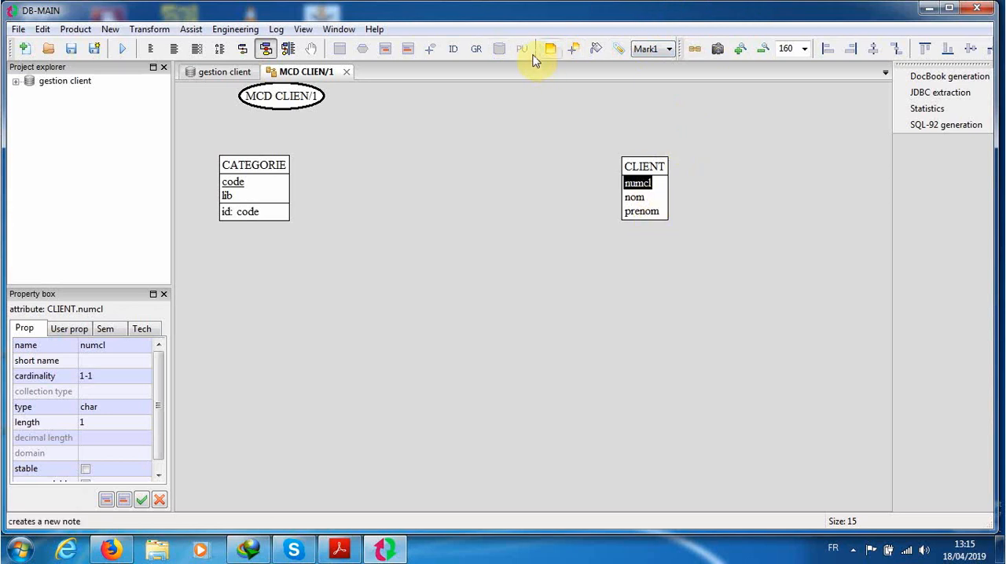
click(453, 48)
click(501, 291)
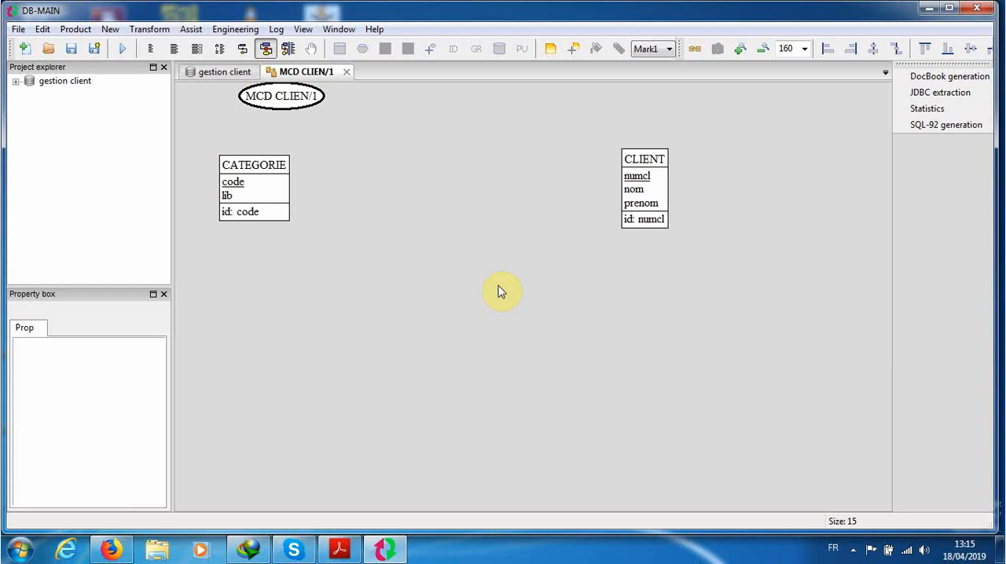
Step: Add a relationship type between the CATEGORIE and CLIENT entity types and name it CIF
click(361, 51)
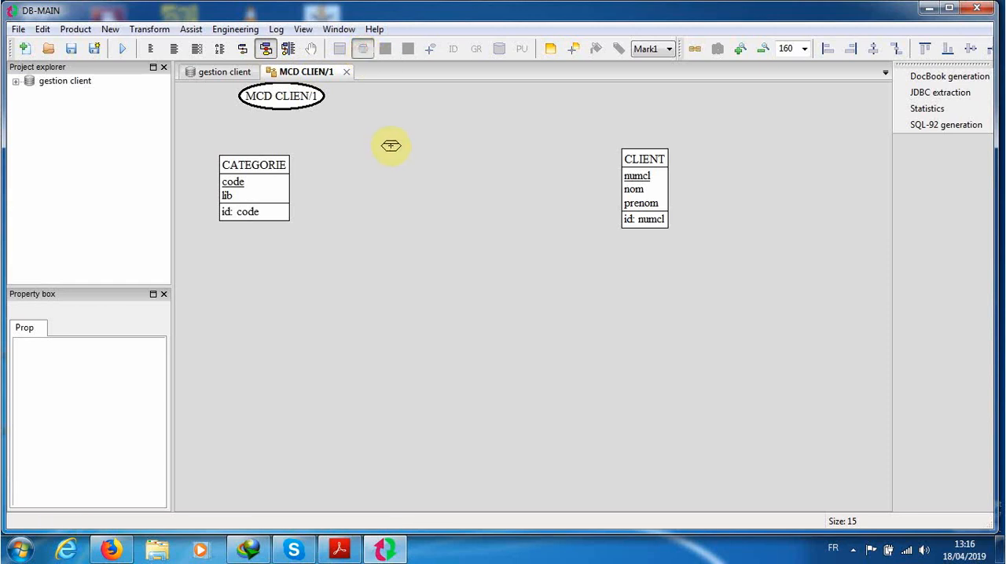
click(425, 168)
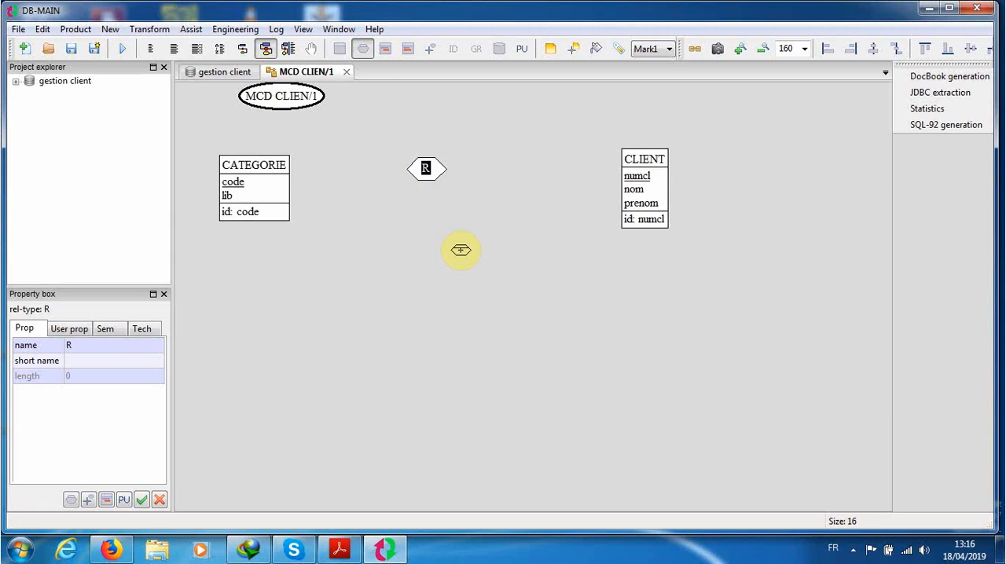
click(80, 347)
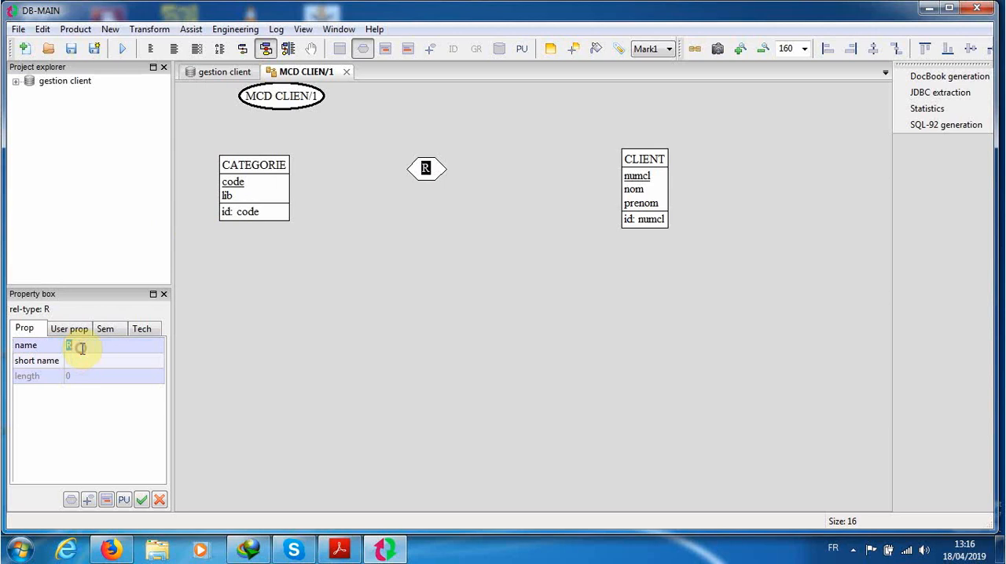
text(CIF)
click(84, 359)
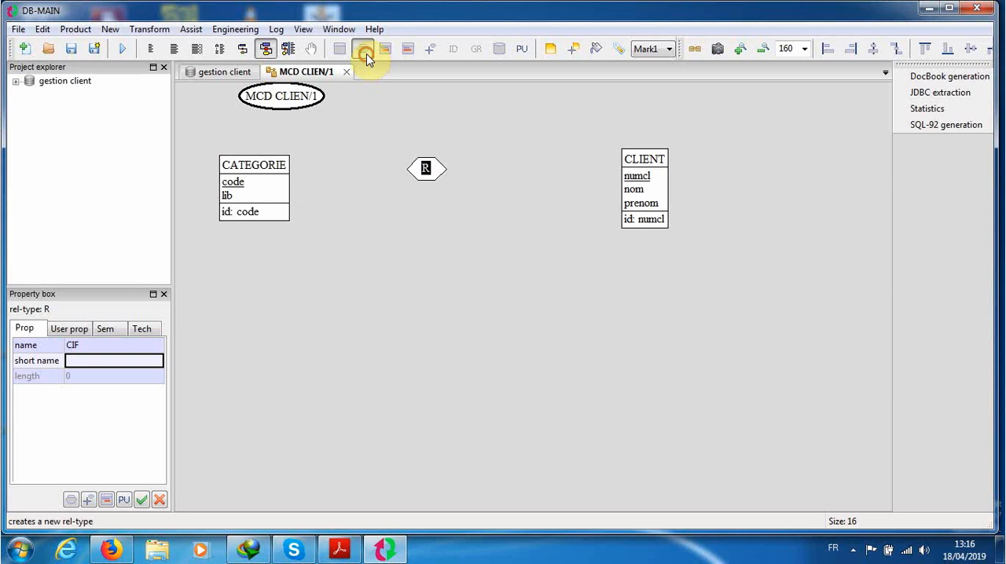
click(466, 236)
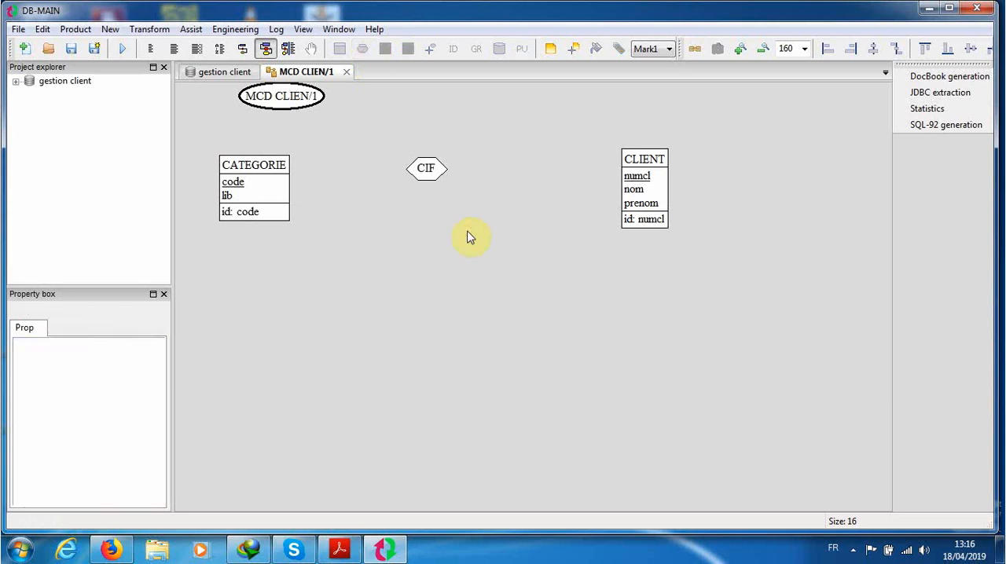
Step: Connect the CIF relationship type to both CATEGORIE and CLIENT with roles
click(430, 50)
drag(288, 173, 411, 168)
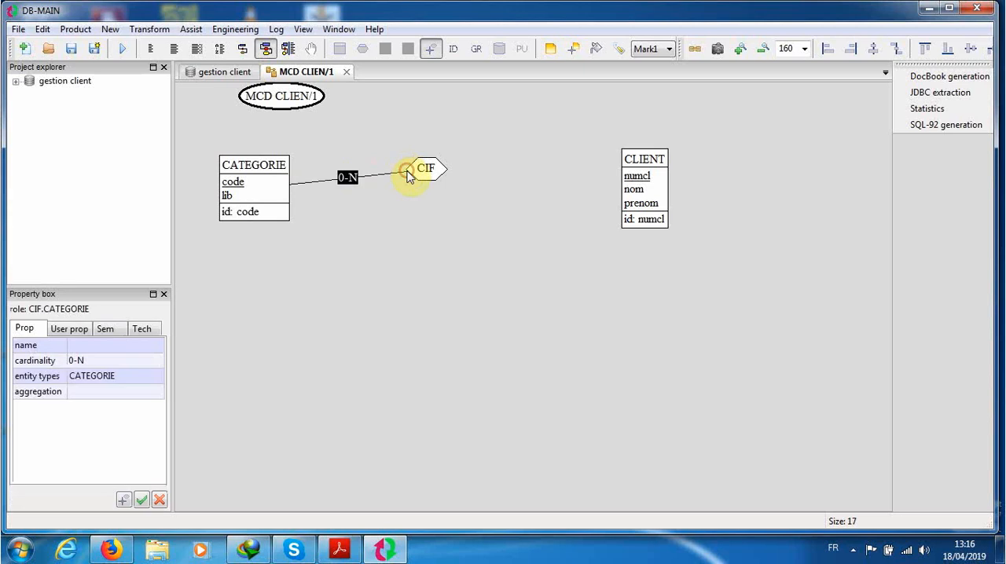
click(433, 50)
click(445, 173)
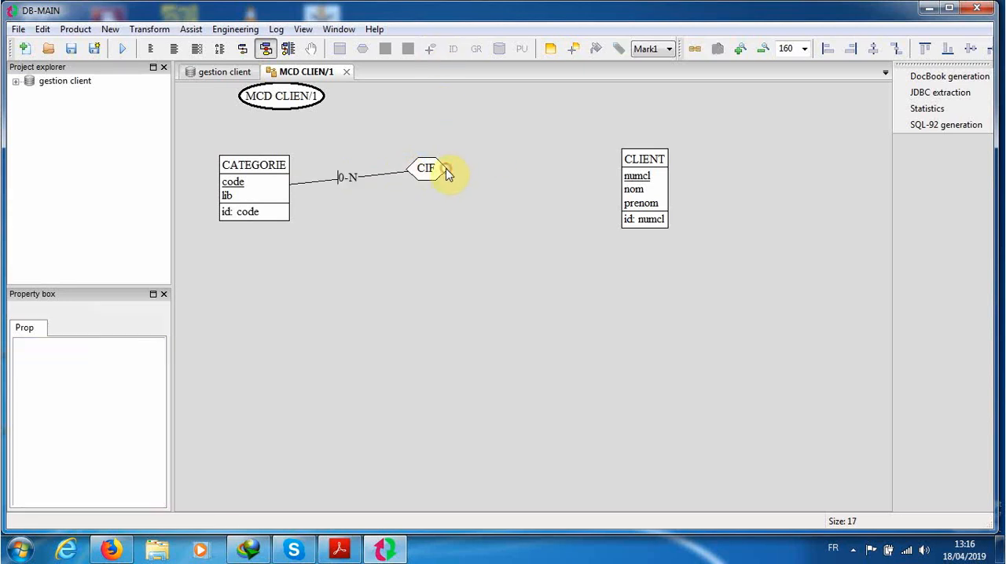
click(430, 50)
drag(445, 168, 633, 167)
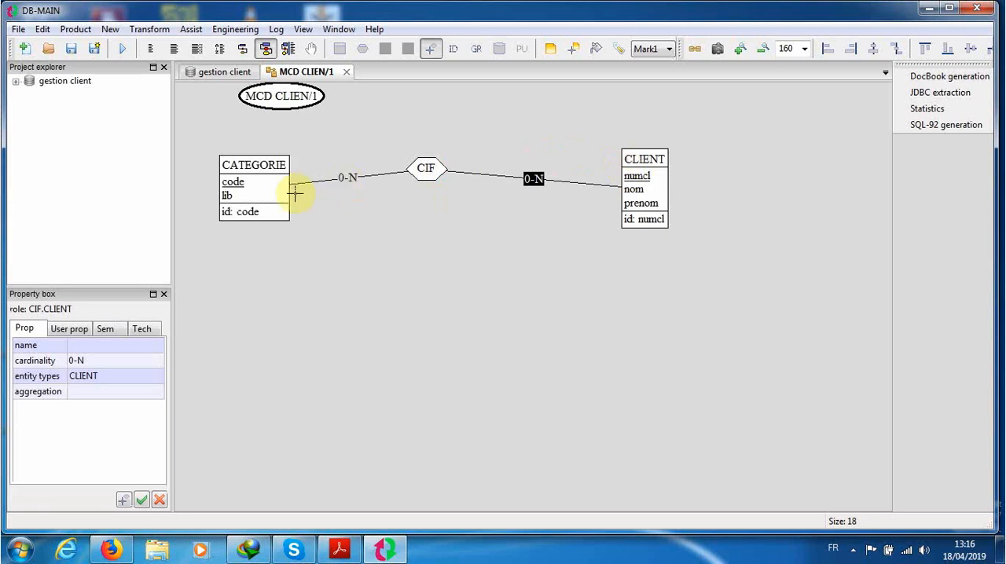
Step: Set the cardinality of the CIF relationship's role on the CLIENT side to 1-1
click(79, 359)
drag(76, 360, 71, 365)
text(1)
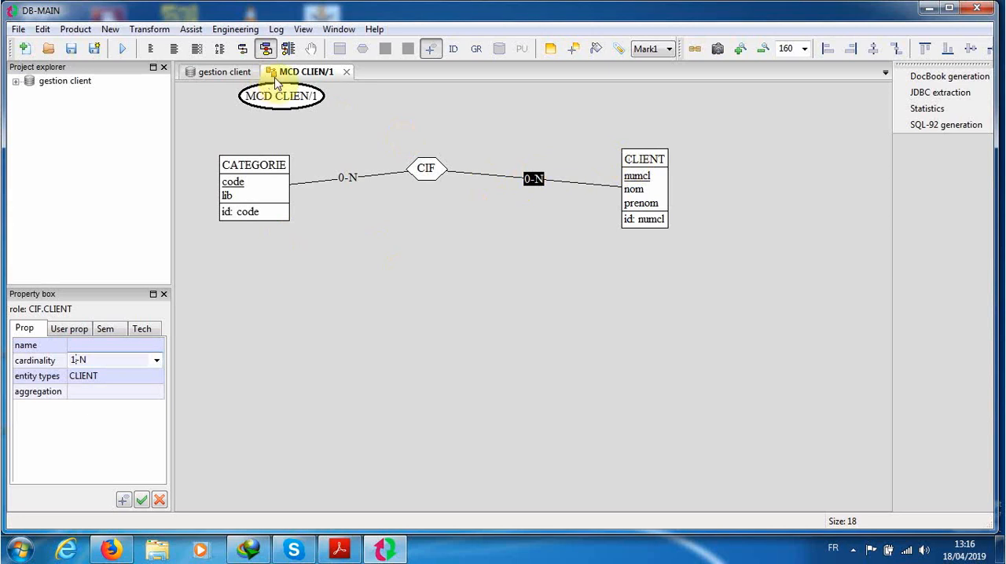
click(432, 54)
click(539, 184)
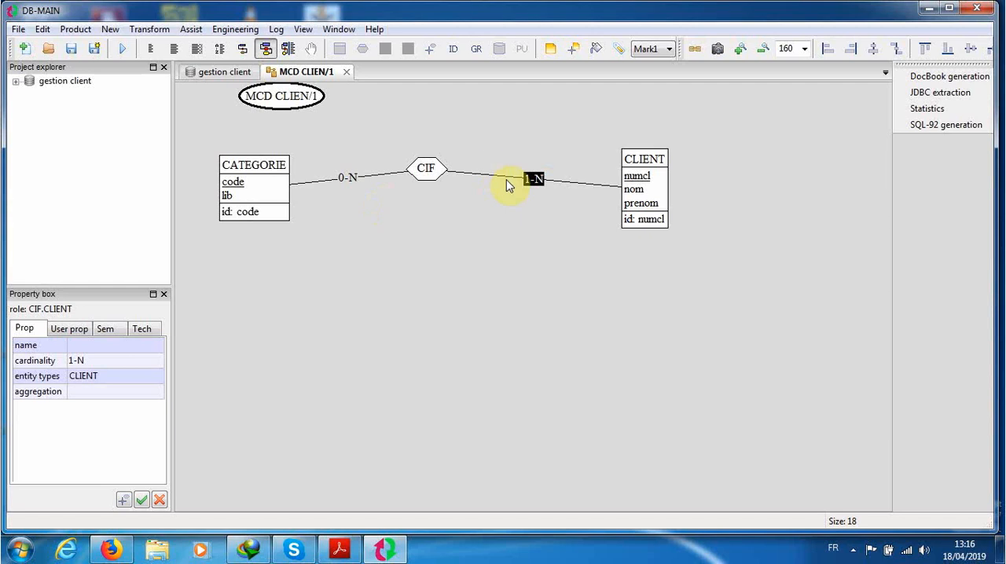
click(100, 359)
click(99, 359)
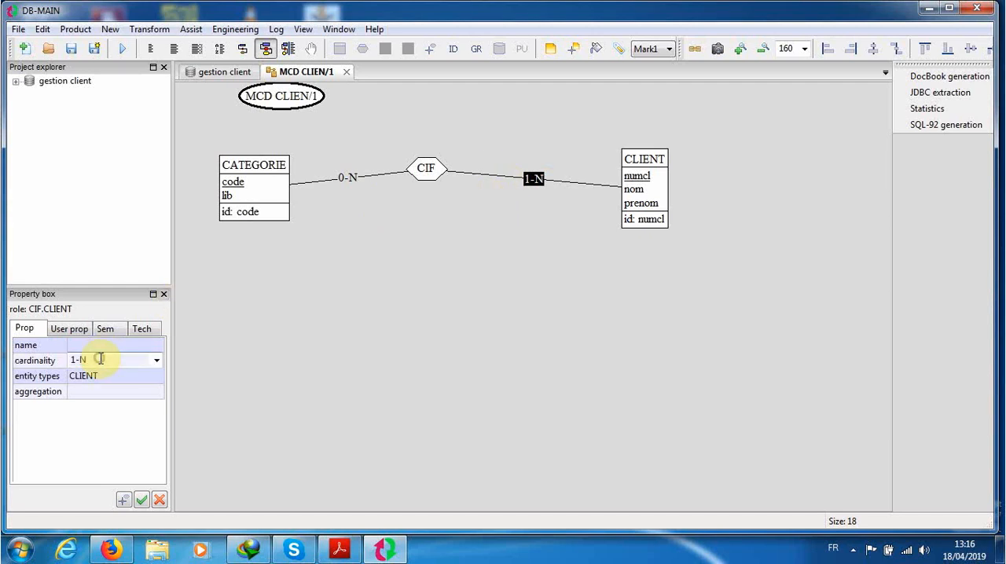
text(1)
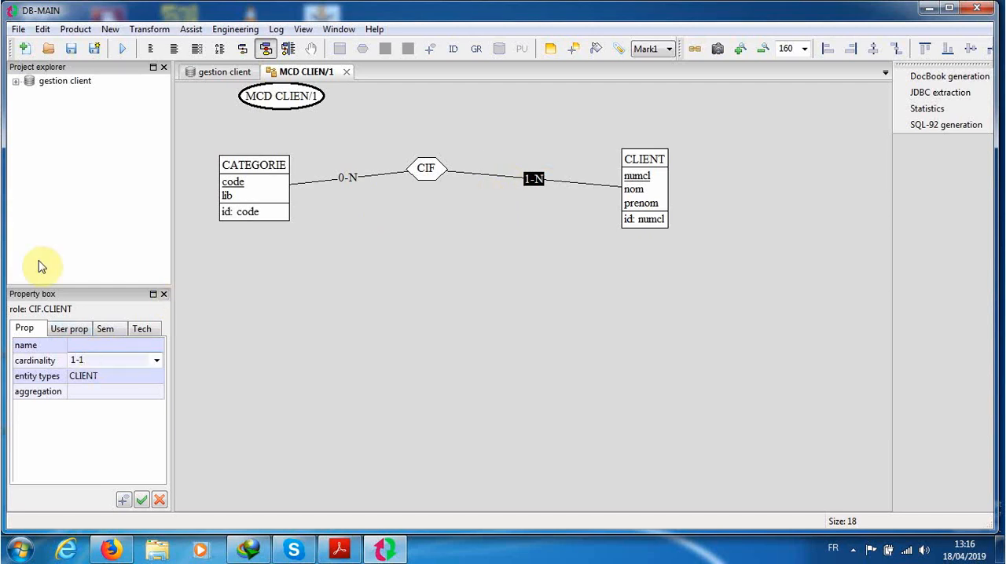
click(83, 379)
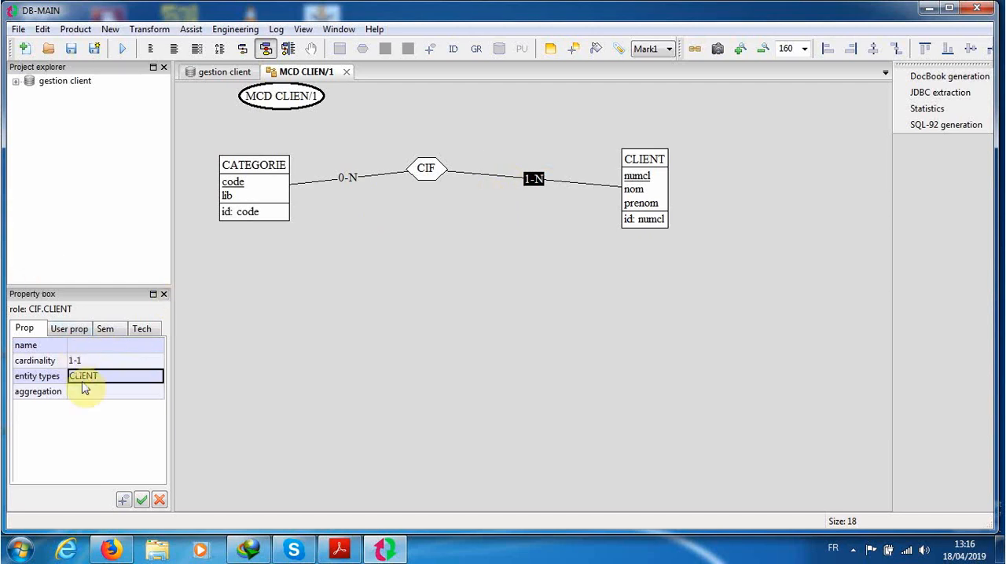
click(290, 342)
Step: Set the cardinality of the CIF relationship's role on the CATEGORIE side to 1-N
click(349, 178)
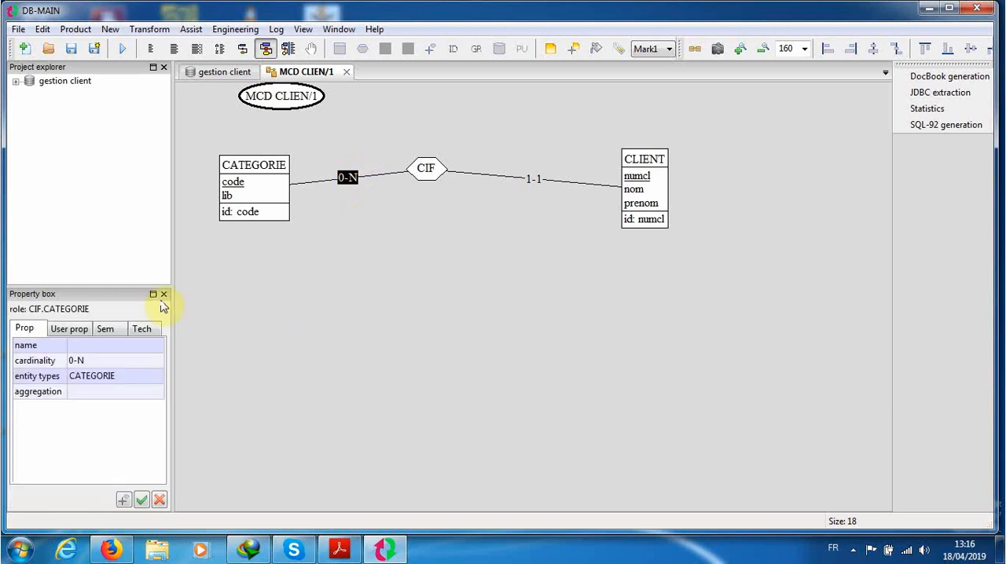
click(75, 360)
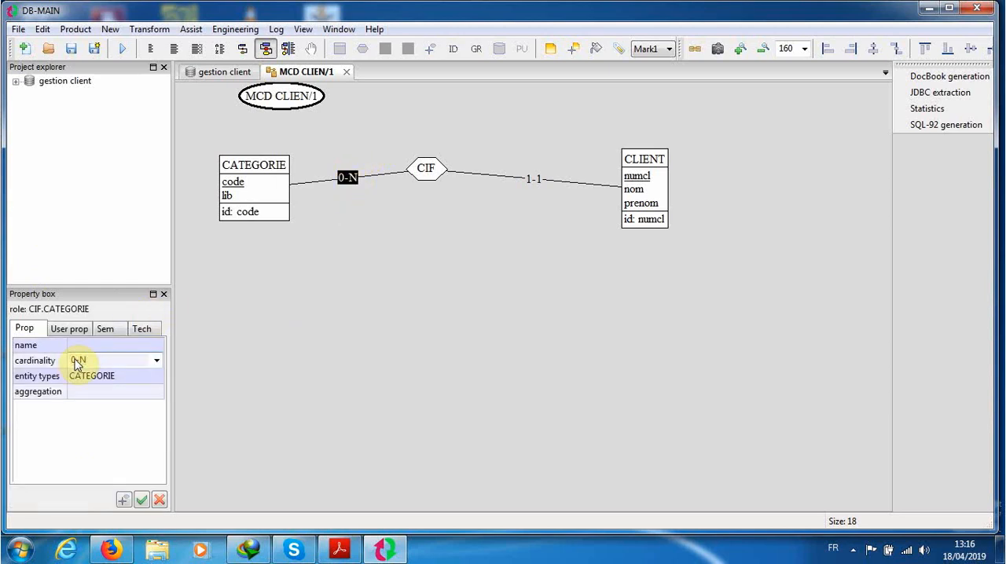
text(1)
click(263, 316)
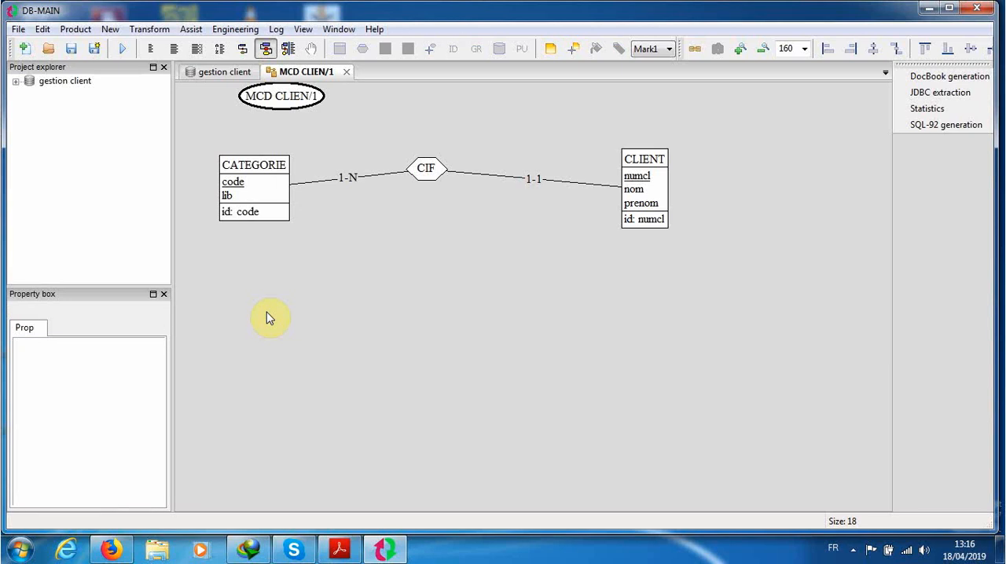
Step: Change the shape of relationship types to Round in the schema's graphical settings
click(438, 174)
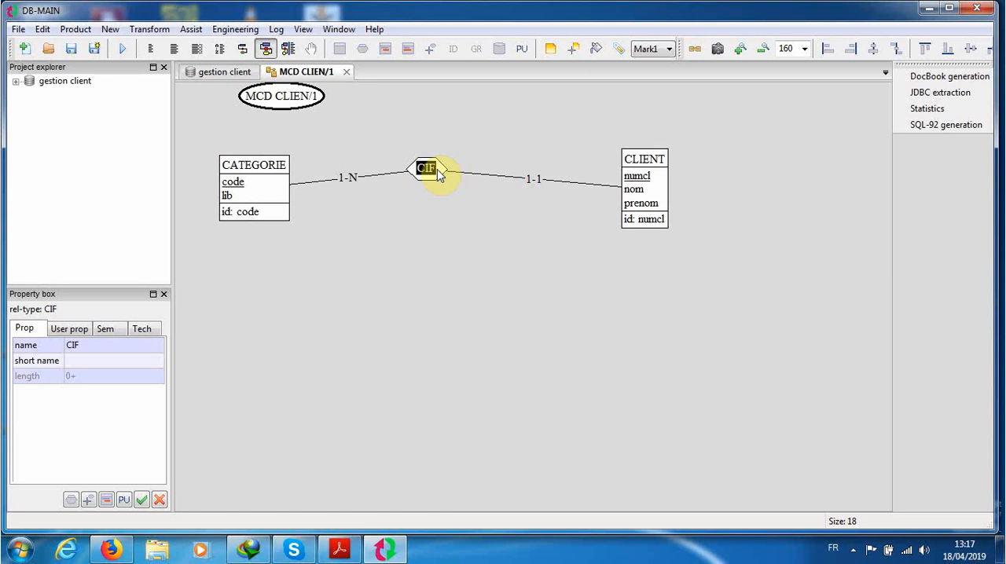
click(303, 30)
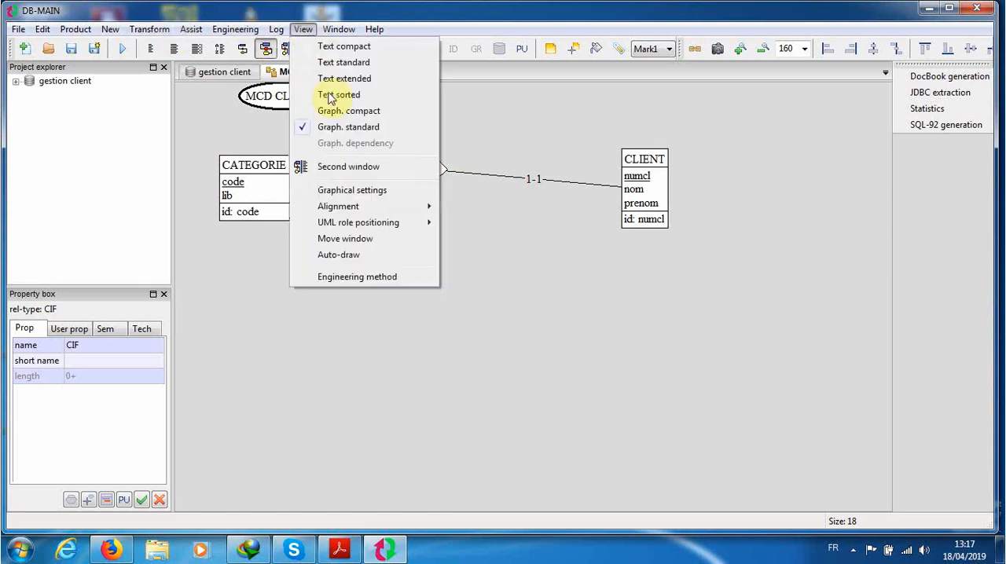
click(345, 191)
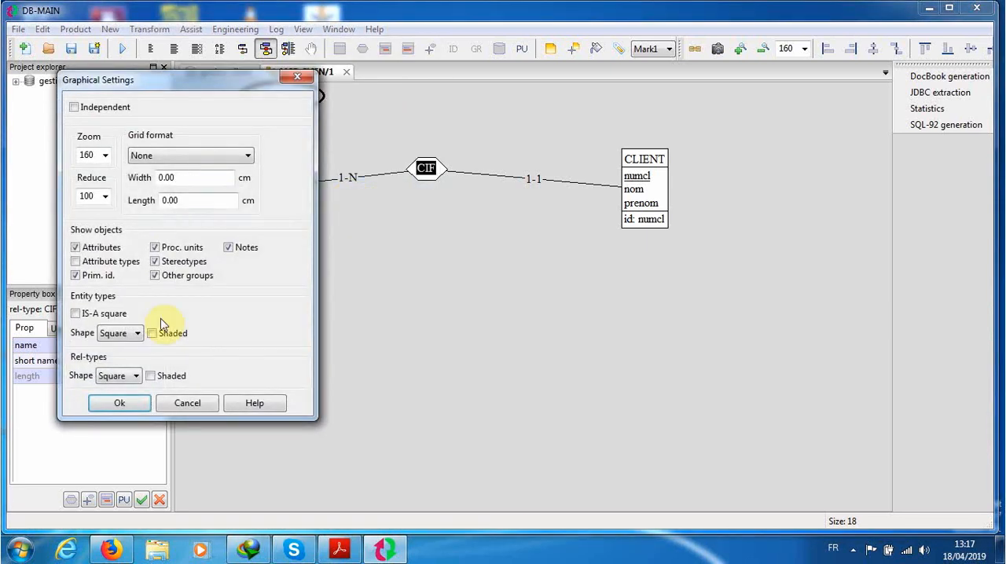
click(134, 376)
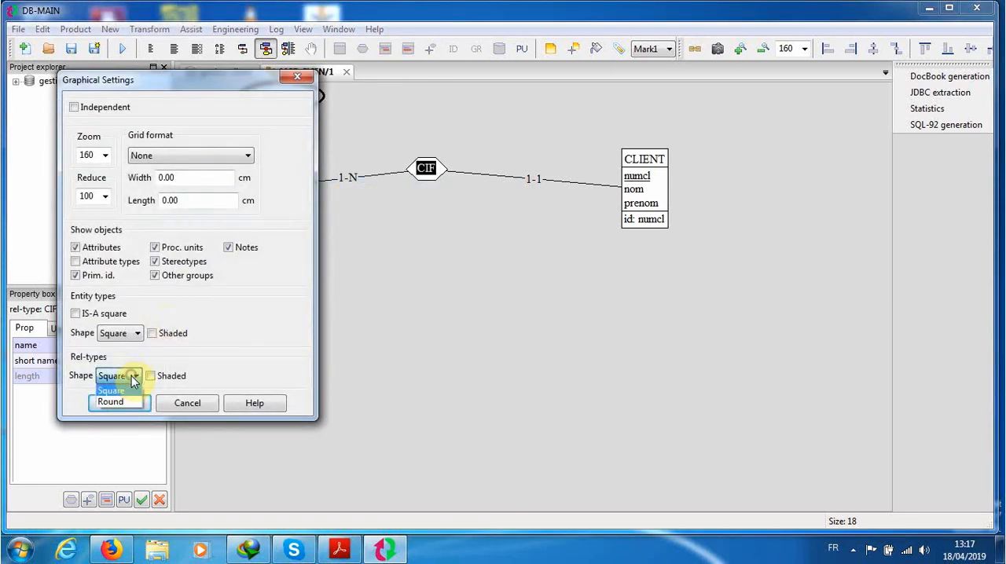
click(125, 401)
click(122, 403)
click(310, 379)
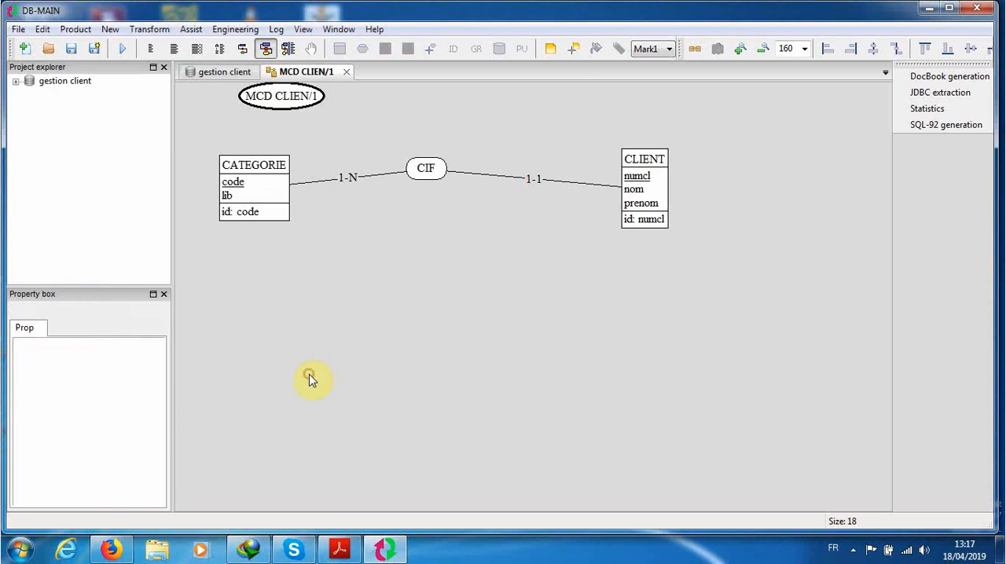